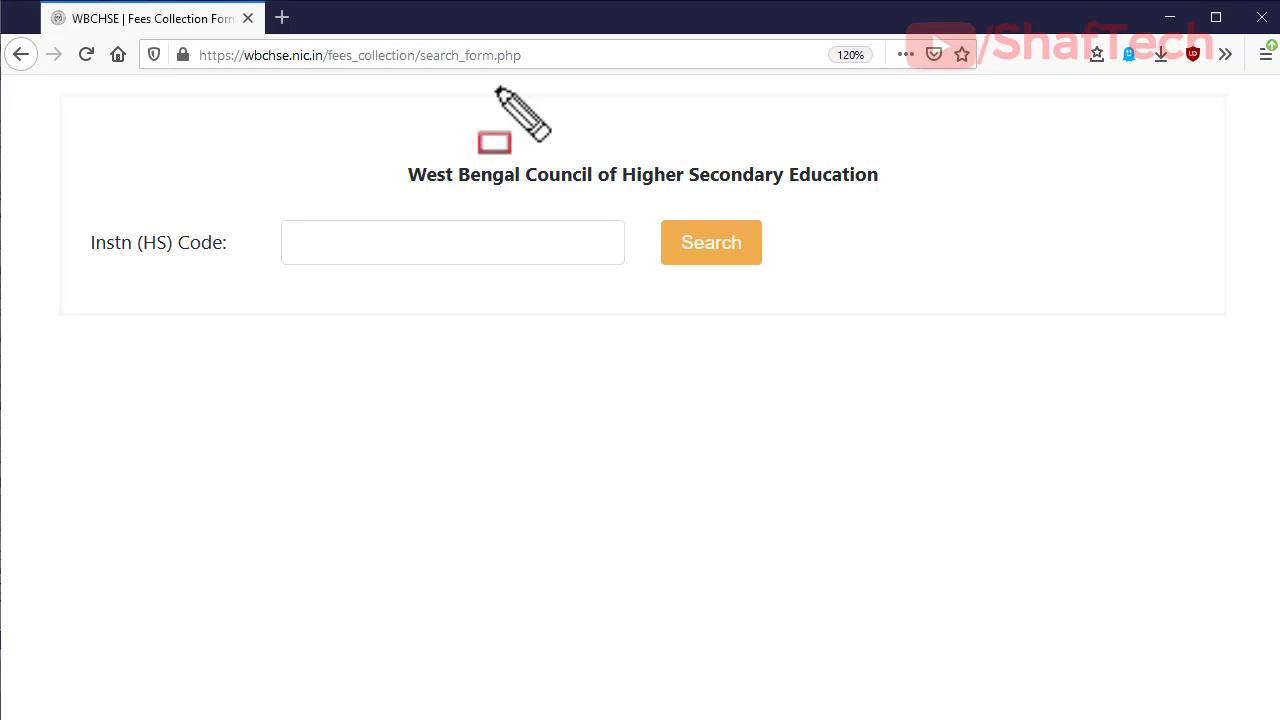
pyautogui.moveTo(193, 37)
pyautogui.mouseDown()
pyautogui.moveTo(260, 98)
pyautogui.moveTo(553, 71)
pyautogui.mouseUp()
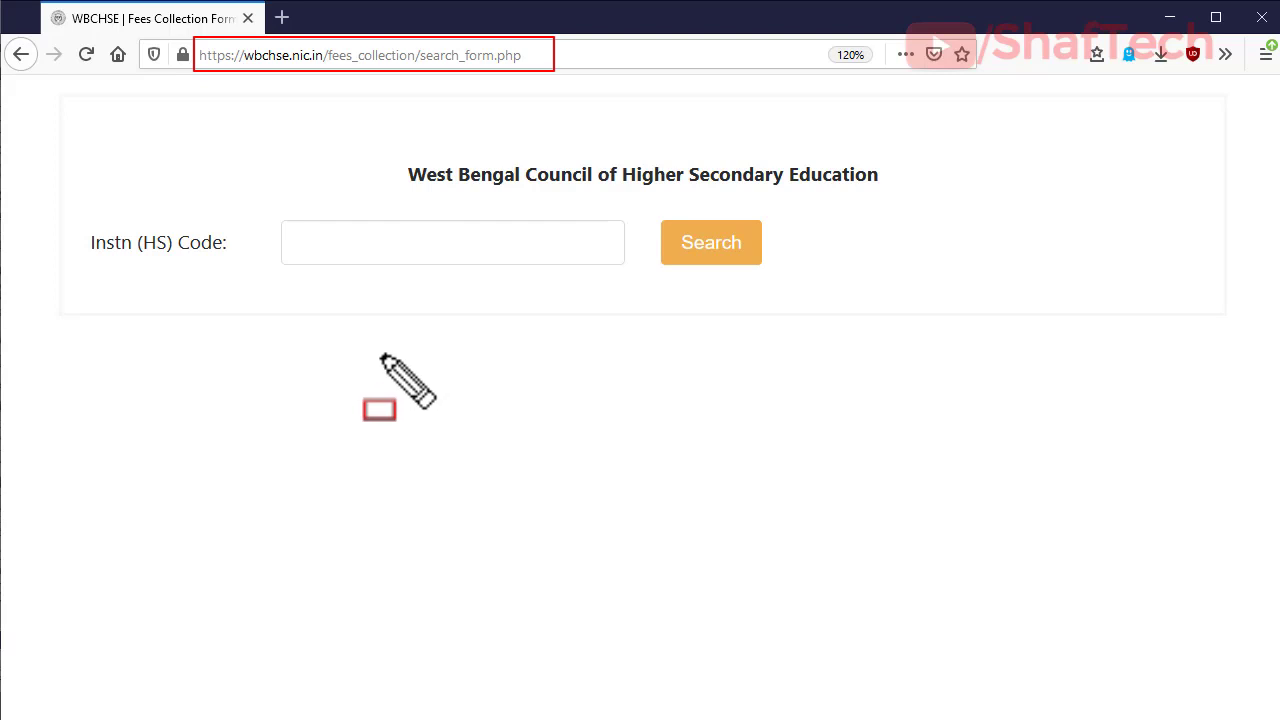
pyautogui.press('Escape')
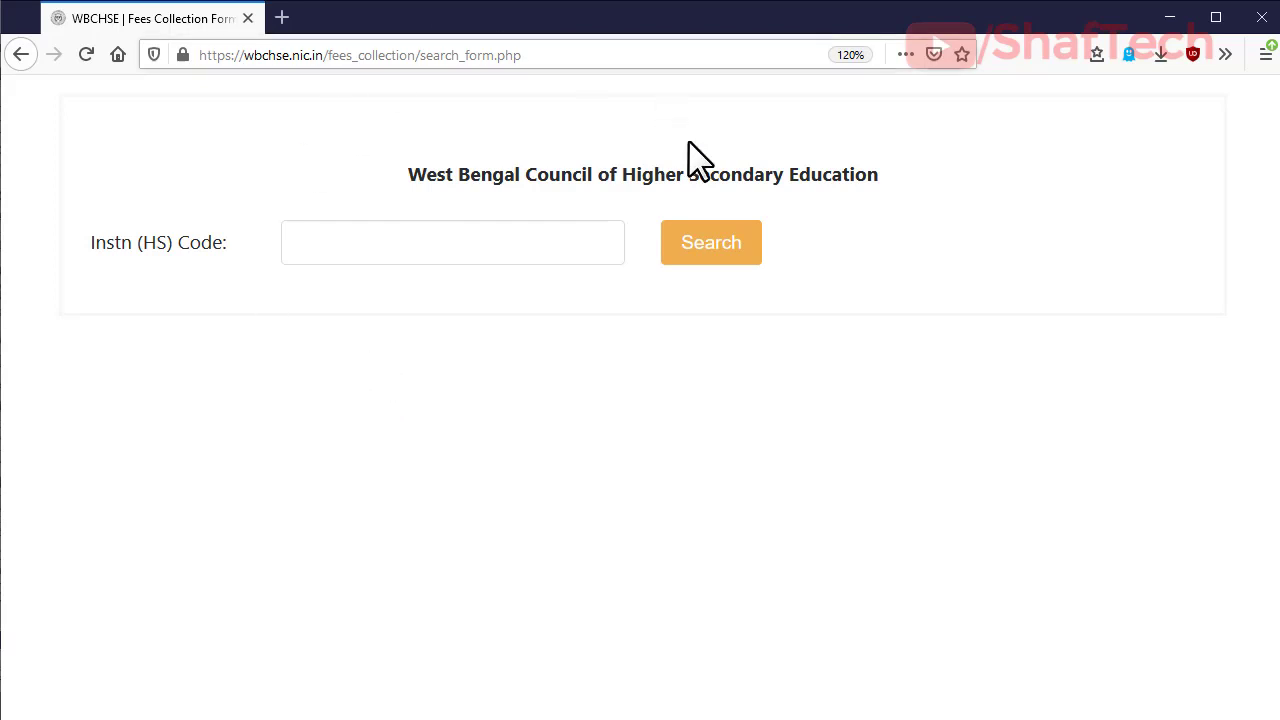
pyautogui.hotkey('ctrl', '2')
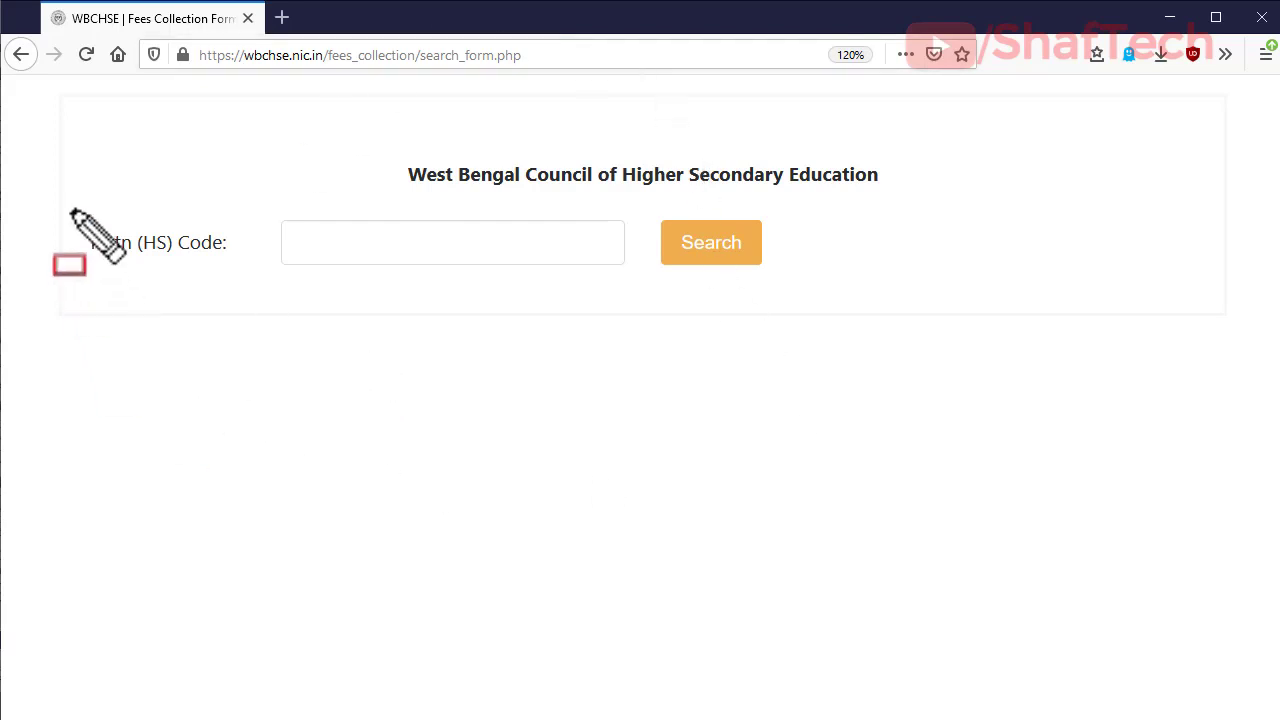
pyautogui.moveTo(71, 210)
pyautogui.mouseDown()
pyautogui.moveTo(277, 286)
pyautogui.moveTo(267, 256)
pyautogui.moveTo(559, 246)
pyautogui.mouseUp()
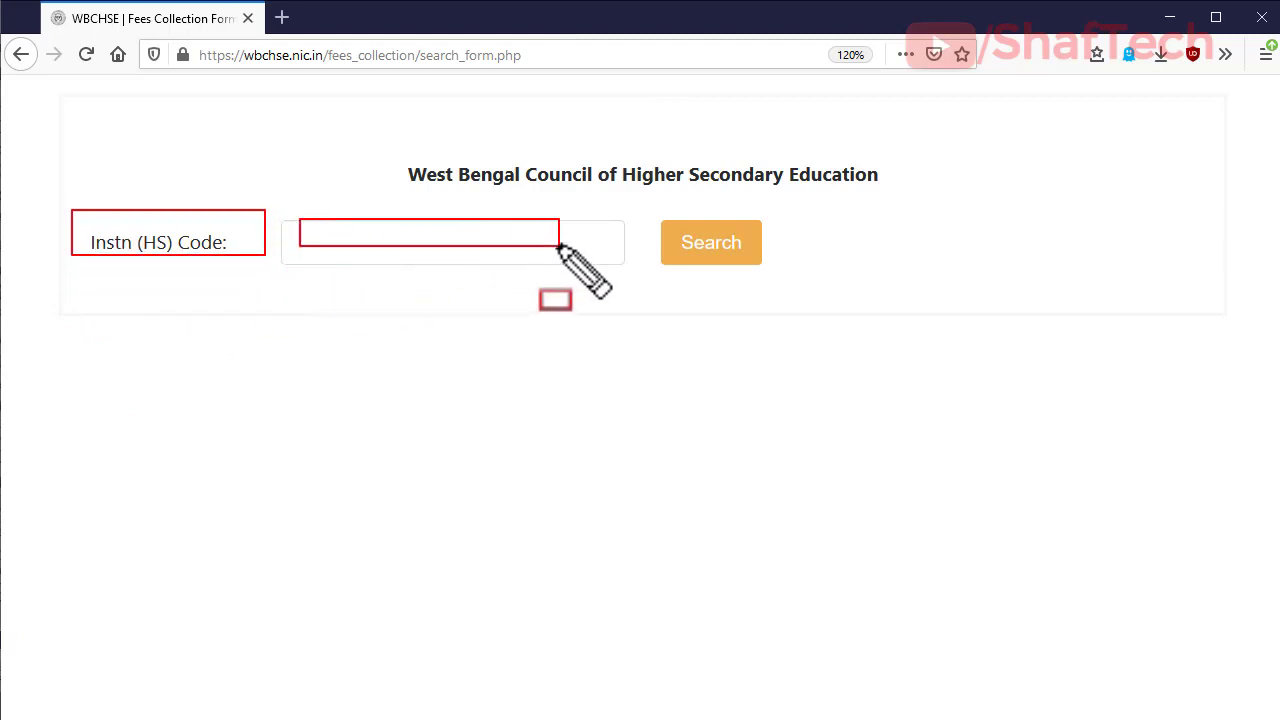
pyautogui.press('Escape')
# Enter the institution's HS code in the fees collection search form and run the search.
pyautogui.click(366, 238)
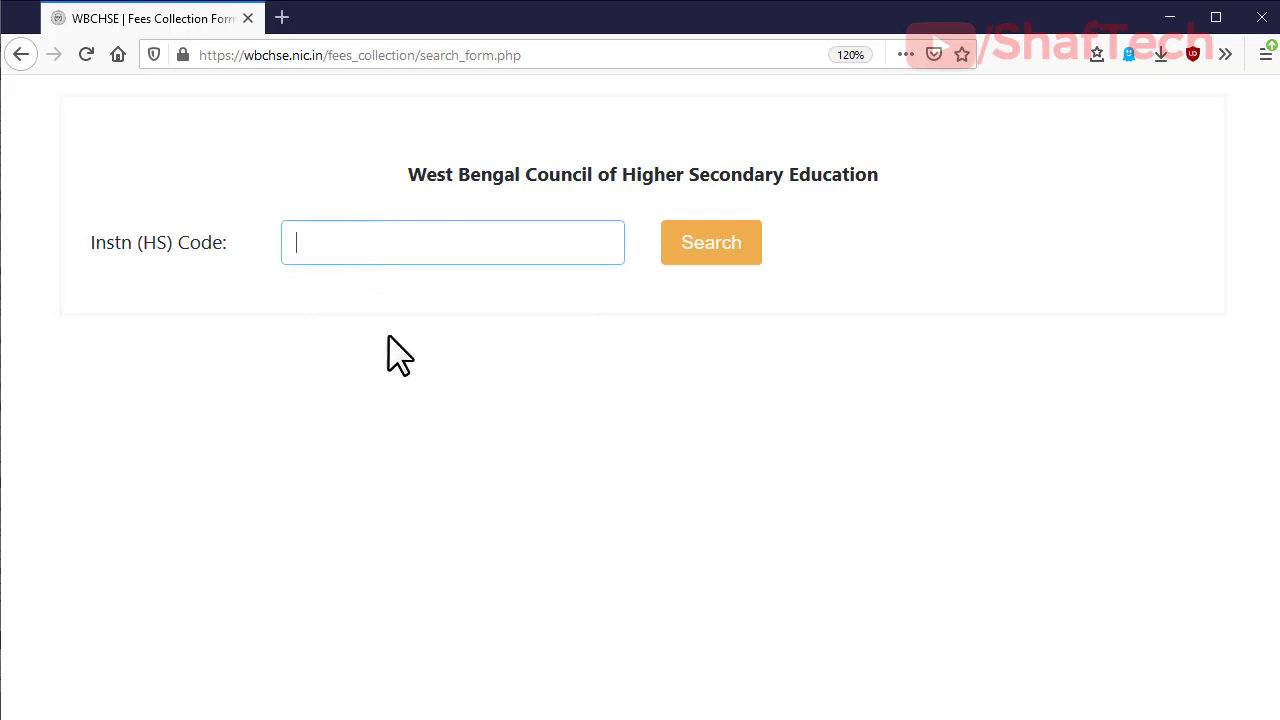
pyautogui.hotkey('ctrl', 'v')
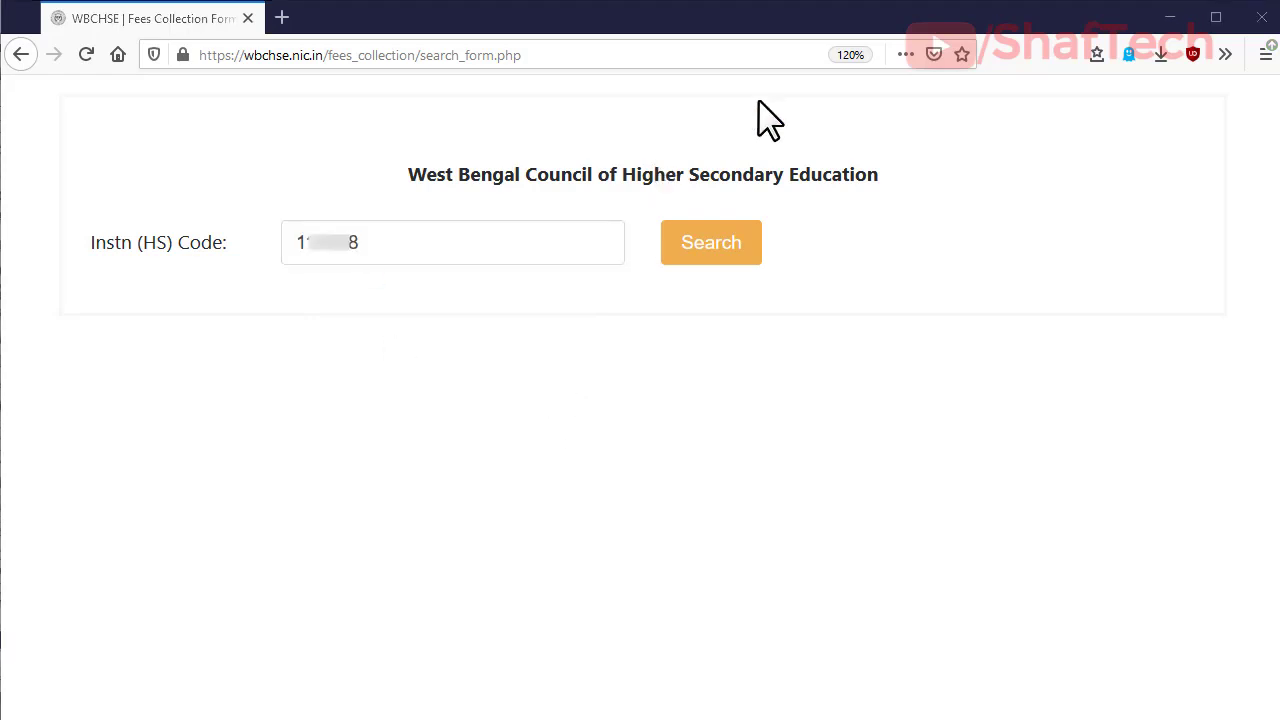
pyautogui.moveTo(651, 216)
pyautogui.mouseDown()
pyautogui.moveTo(820, 276)
pyautogui.moveTo(800, 275)
pyautogui.mouseUp()
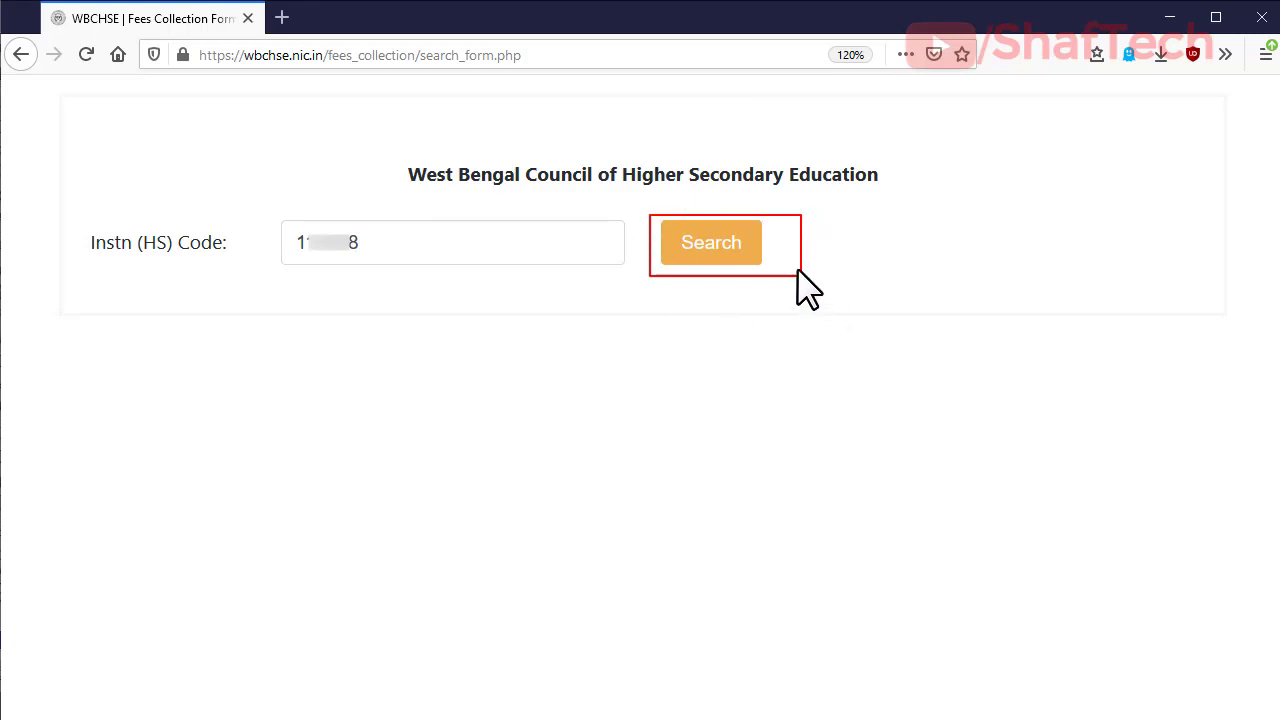
pyautogui.click(714, 237)
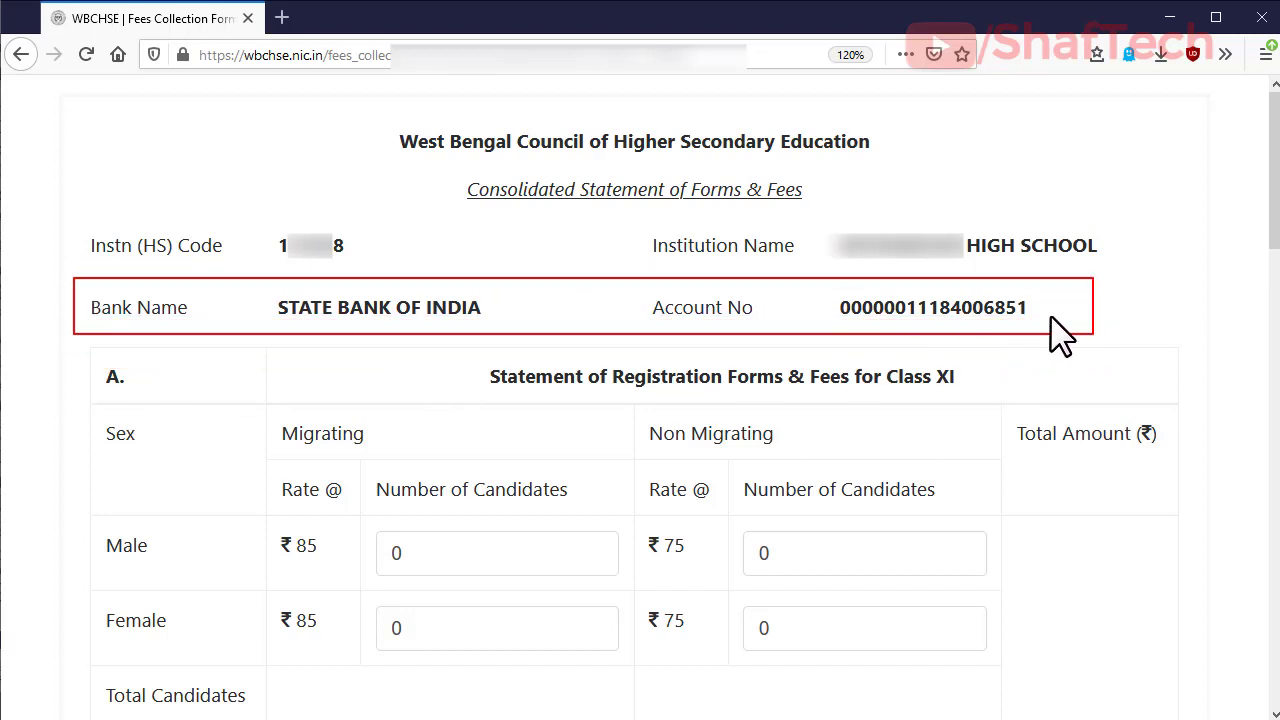
# Set the non-migrating male and female candidate numbers in the Class XI registration statement to 20 each.
pyautogui.scroll(-3, 1060, 330)
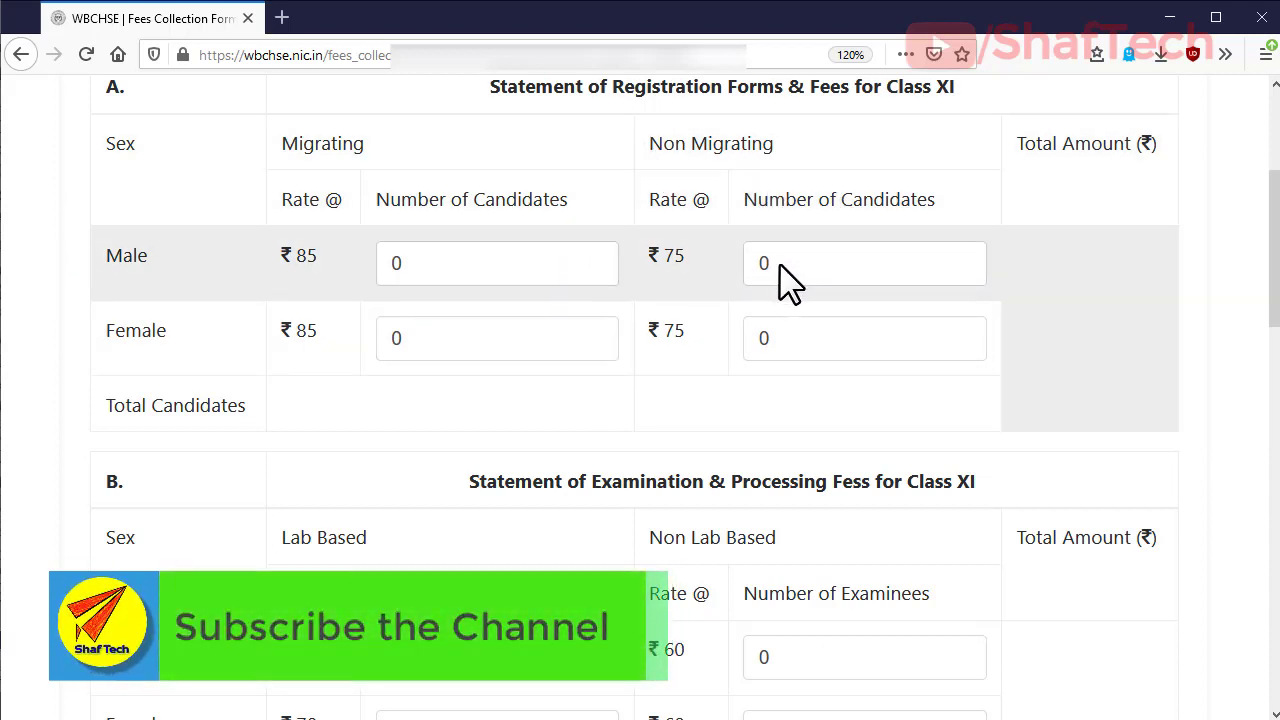
pyautogui.click(760, 265)
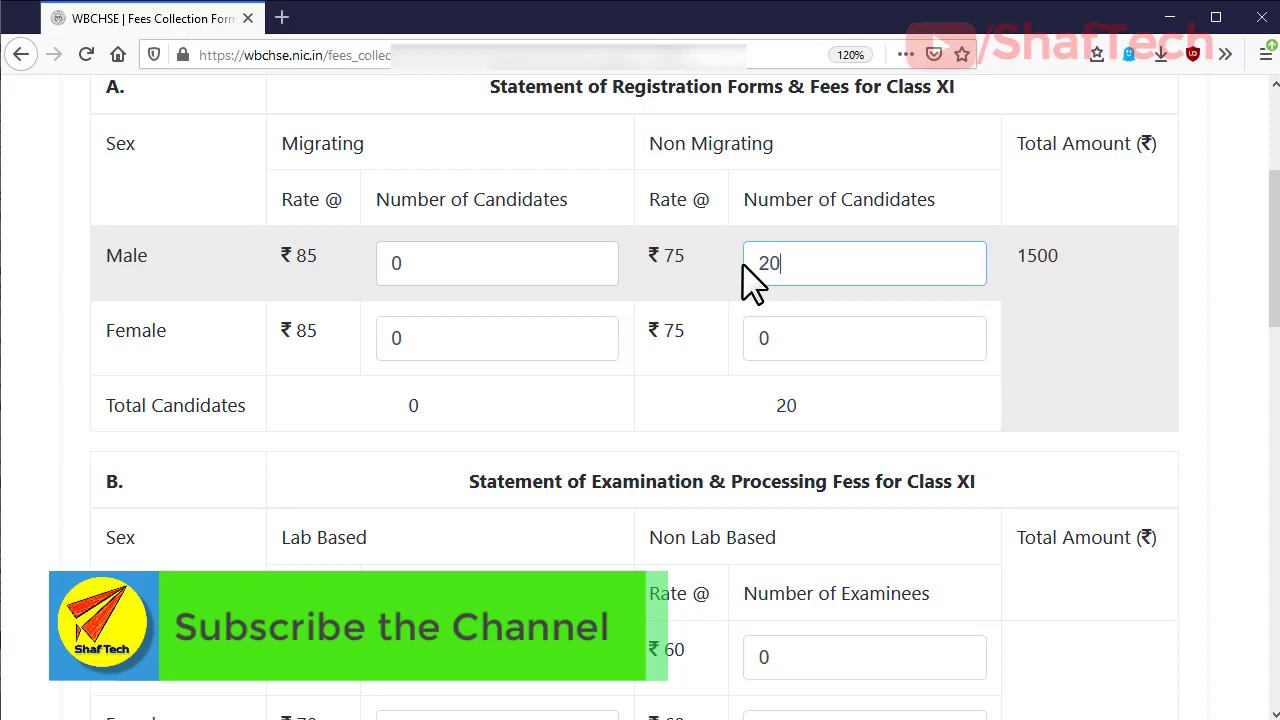
pyautogui.click(748, 330)
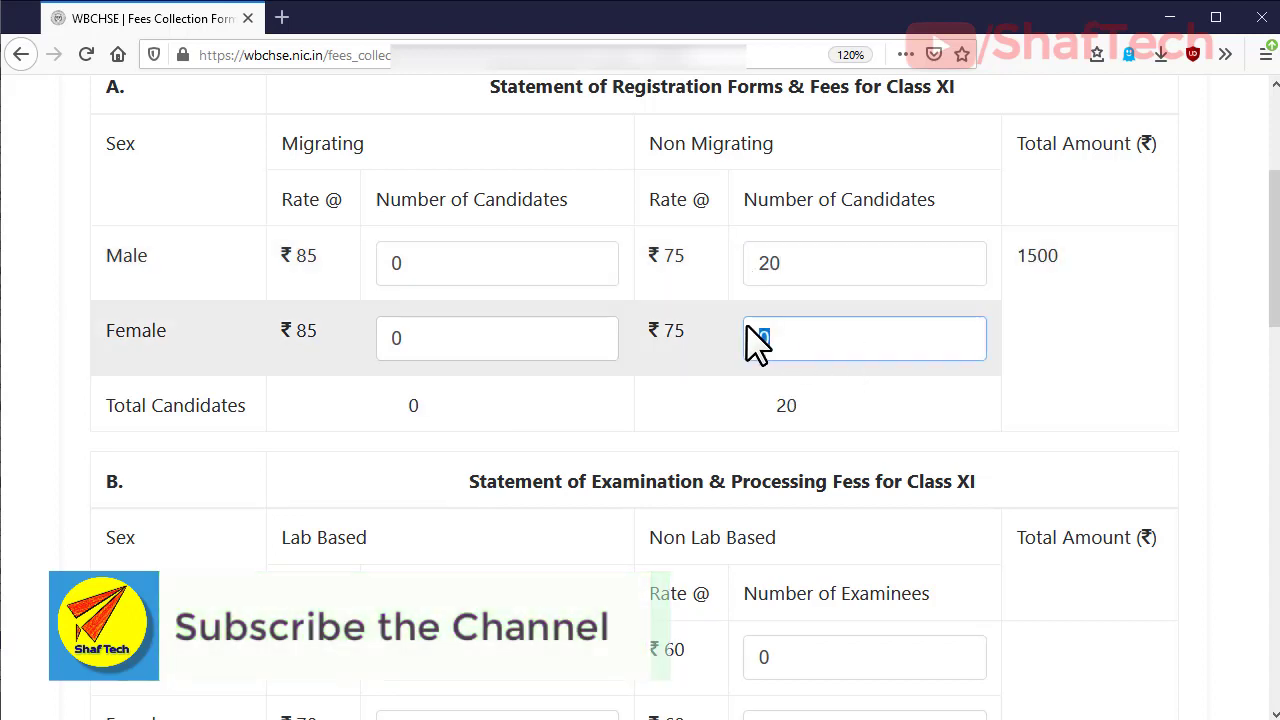
pyautogui.write('20')
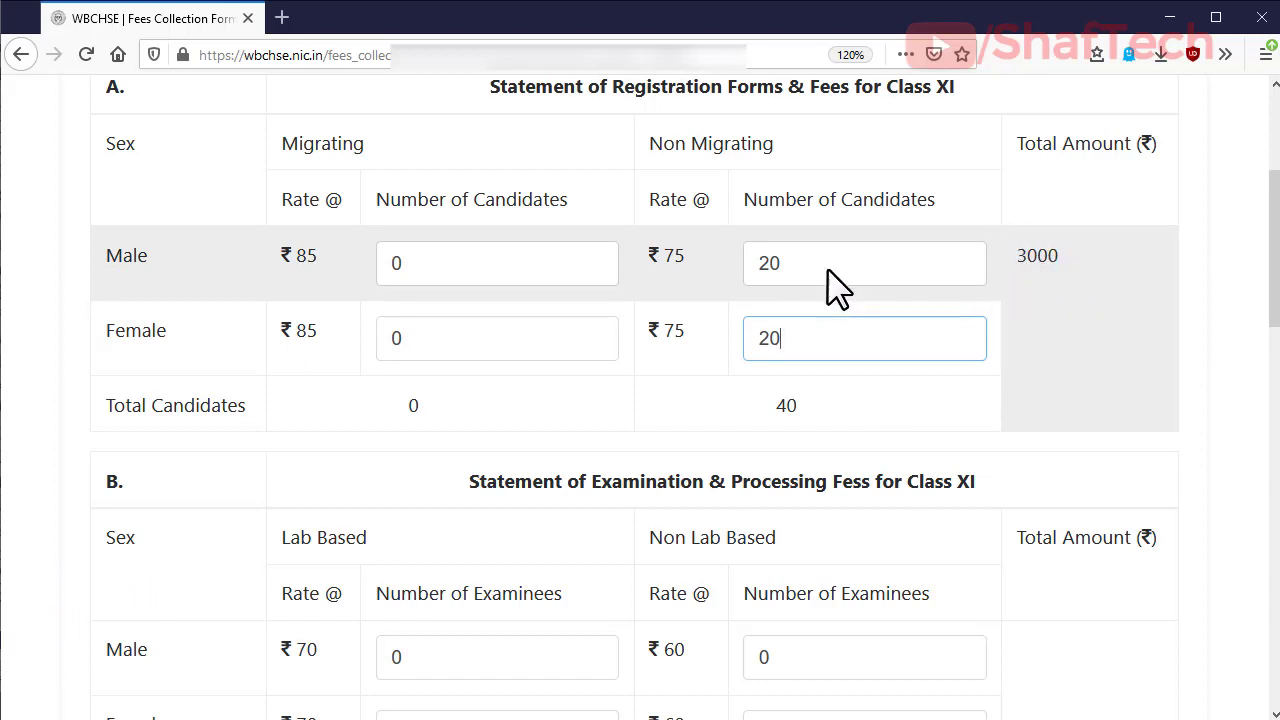
# Reset the non-migrating male and female candidate numbers in the Class XI registration statement to 0.
pyautogui.moveTo(837, 280); pyautogui.dragTo(725, 292)
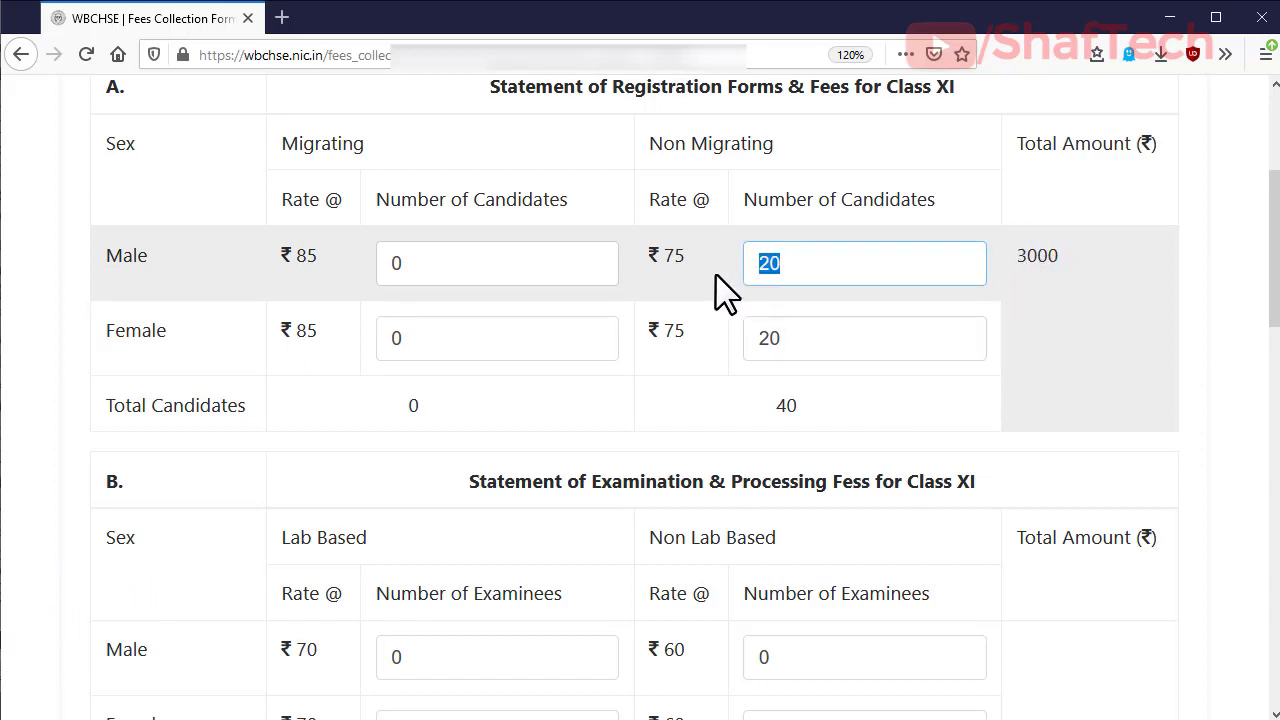
pyautogui.moveTo(797, 357); pyautogui.dragTo(749, 354)
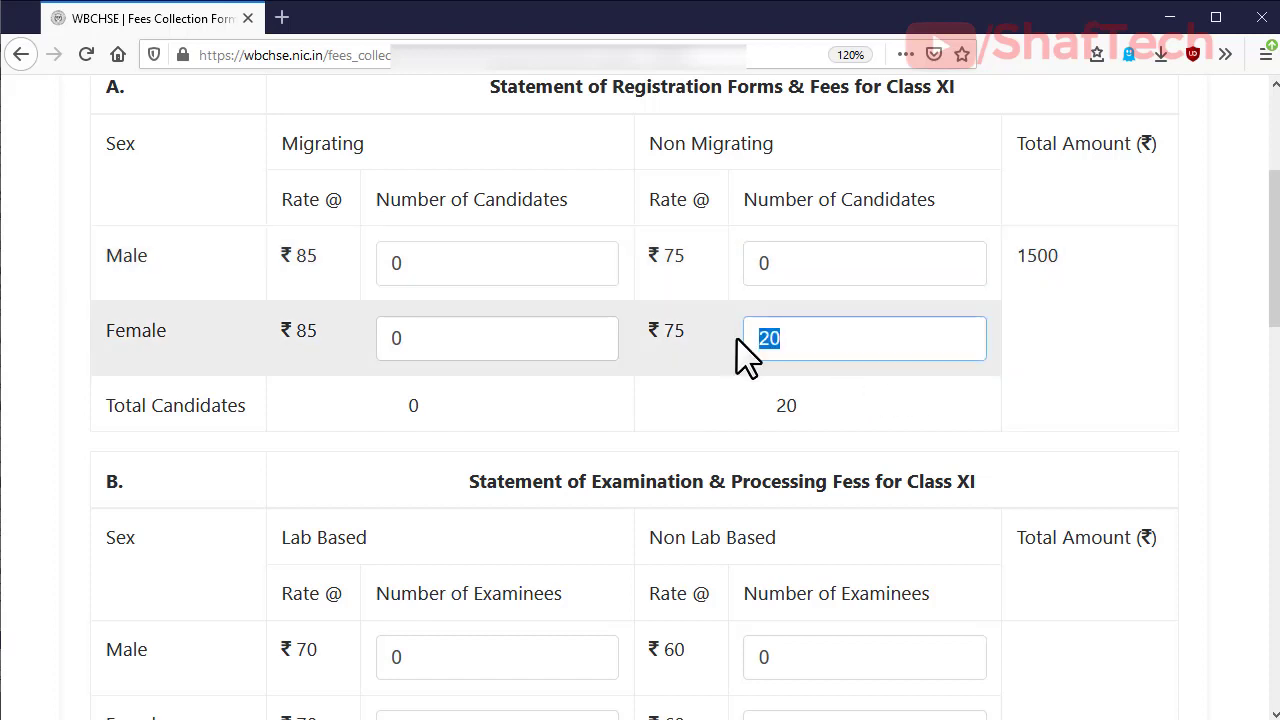
pyautogui.write('0')
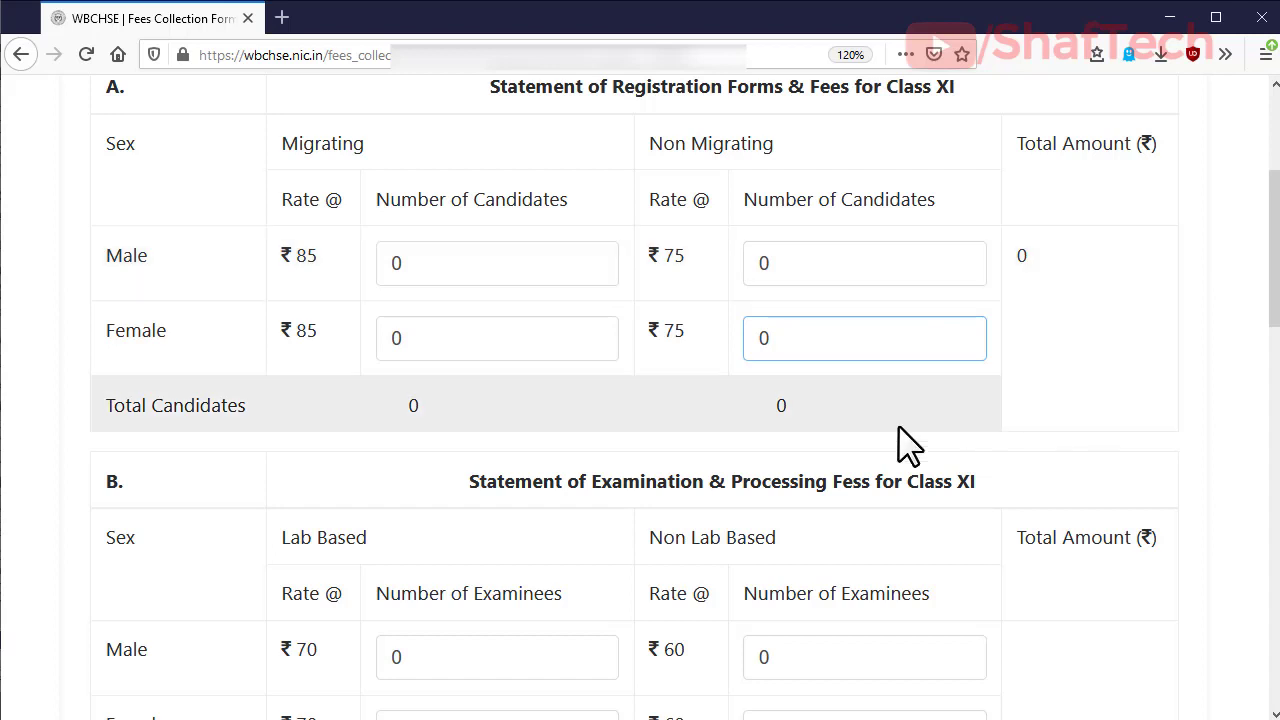
# Set the number of registration forms (@ ₹45) under Other Fees to 223.
pyautogui.scroll(-3, 805, 425)
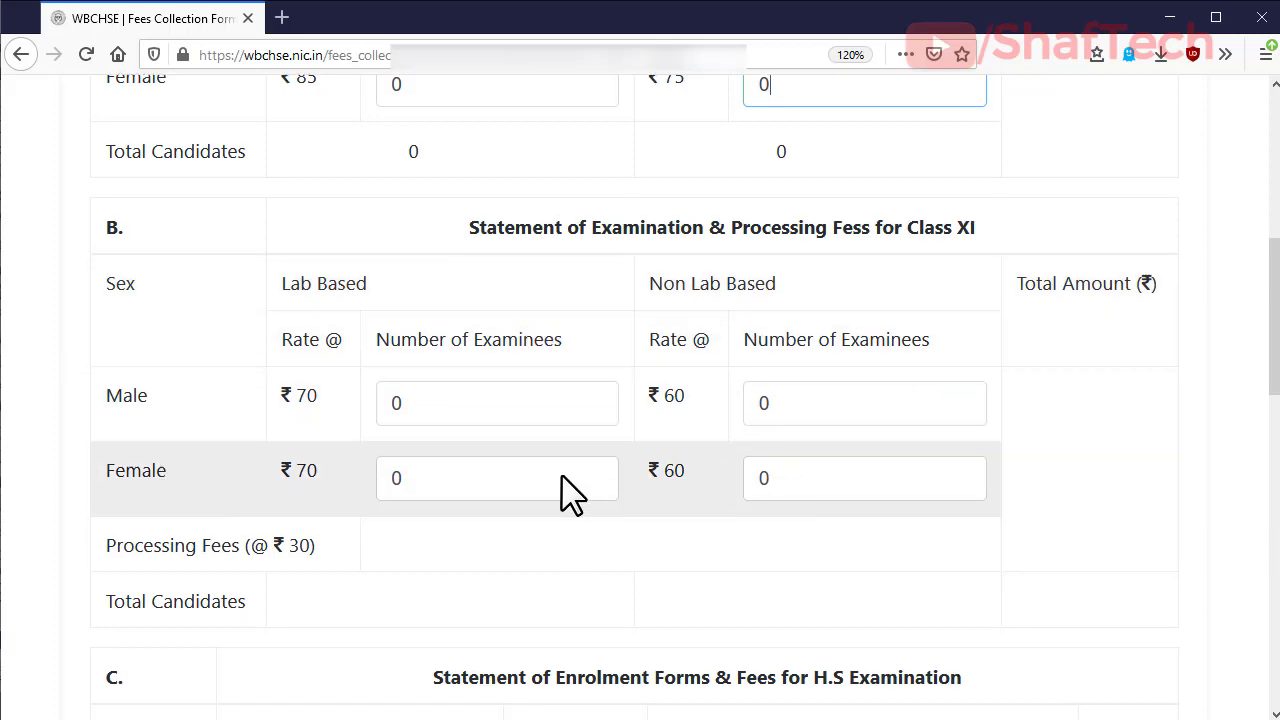
pyautogui.scroll(-4, 563, 491)
pyautogui.scroll(-1, 563, 491)
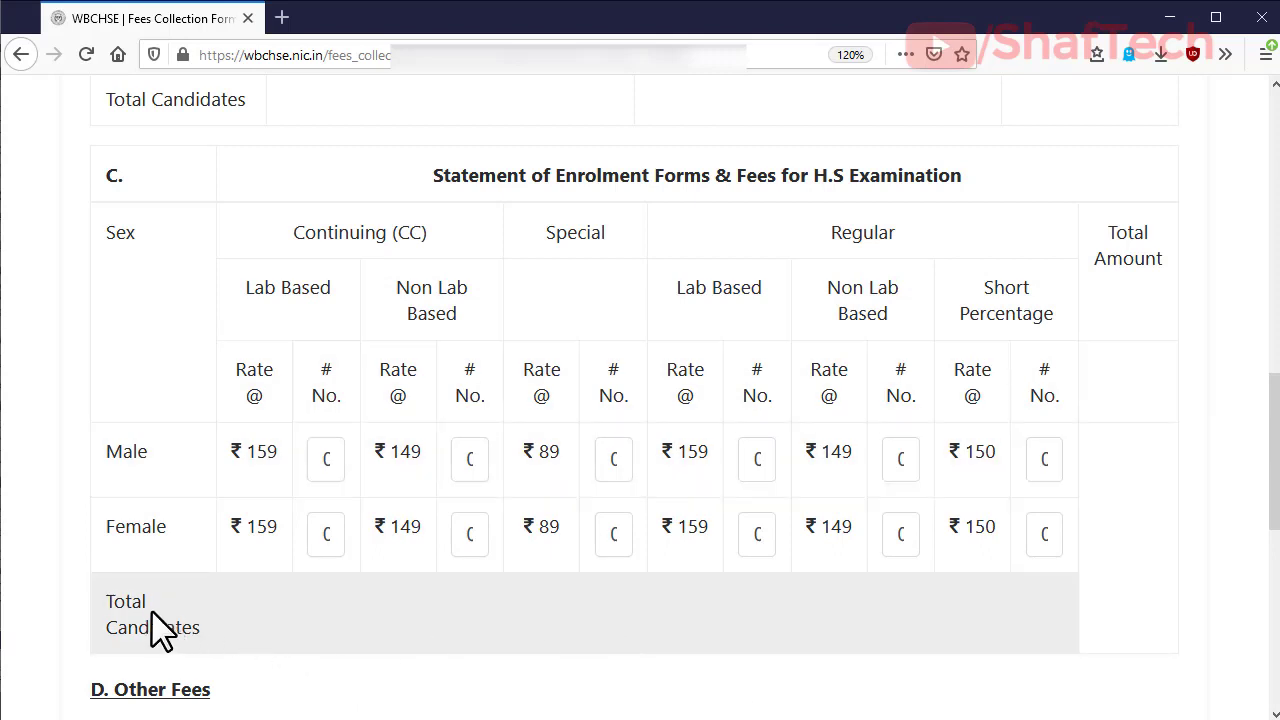
pyautogui.scroll(-4, 440, 462)
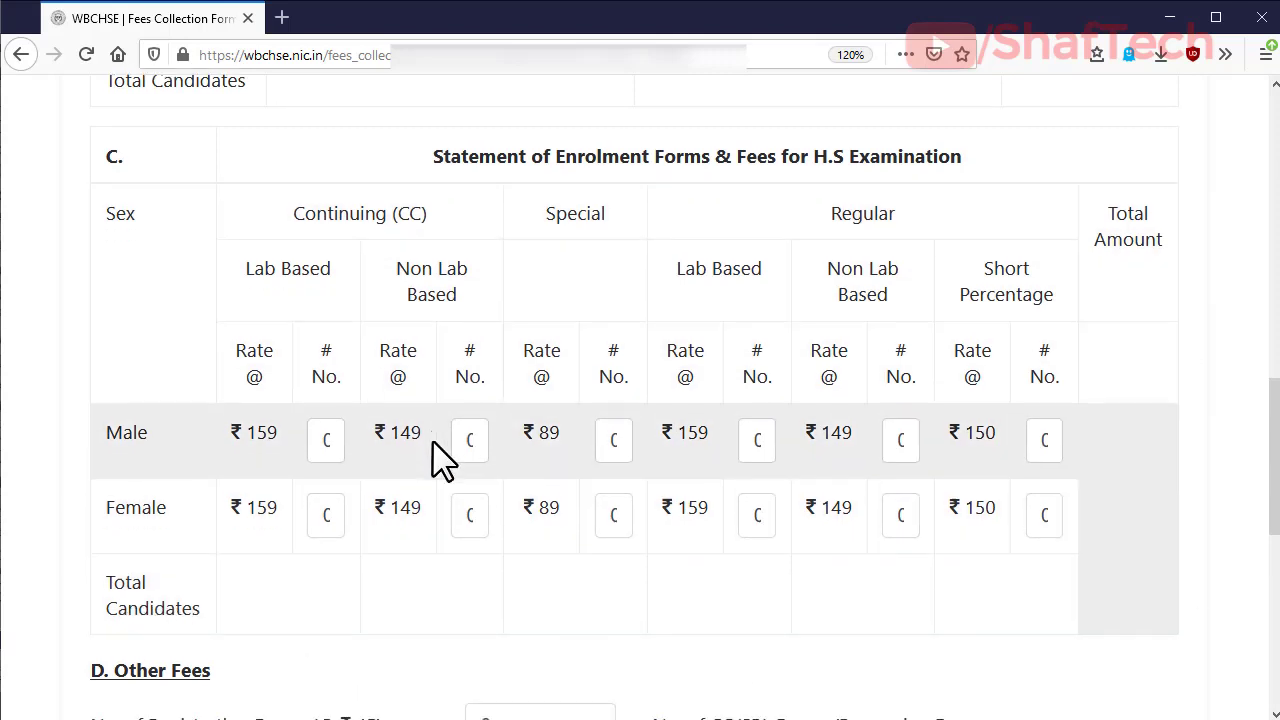
pyautogui.scroll(-3, 440, 460)
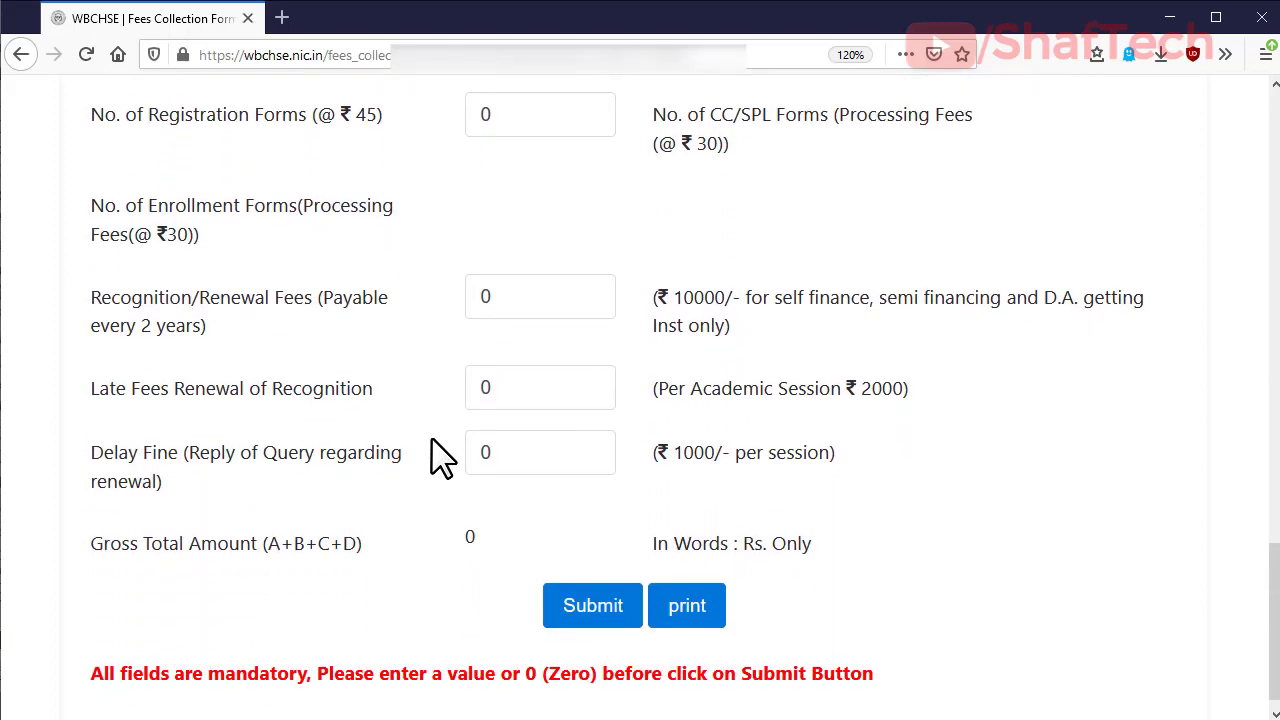
pyautogui.scroll(1, 257, 171)
pyautogui.scroll(-1, 260, 175)
pyautogui.click(484, 118)
pyautogui.write('223')
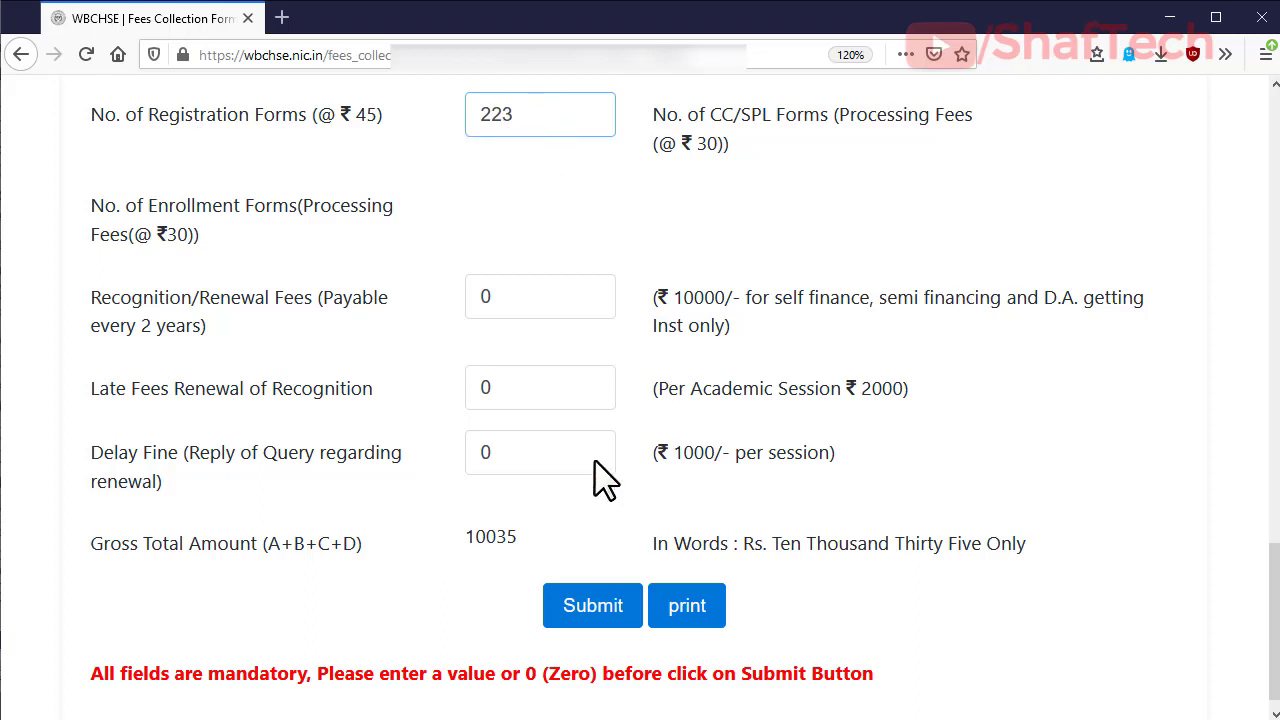
pyautogui.moveTo(444, 513)
pyautogui.mouseDown()
pyautogui.moveTo(457, 558)
pyautogui.moveTo(557, 553)
pyautogui.mouseUp()
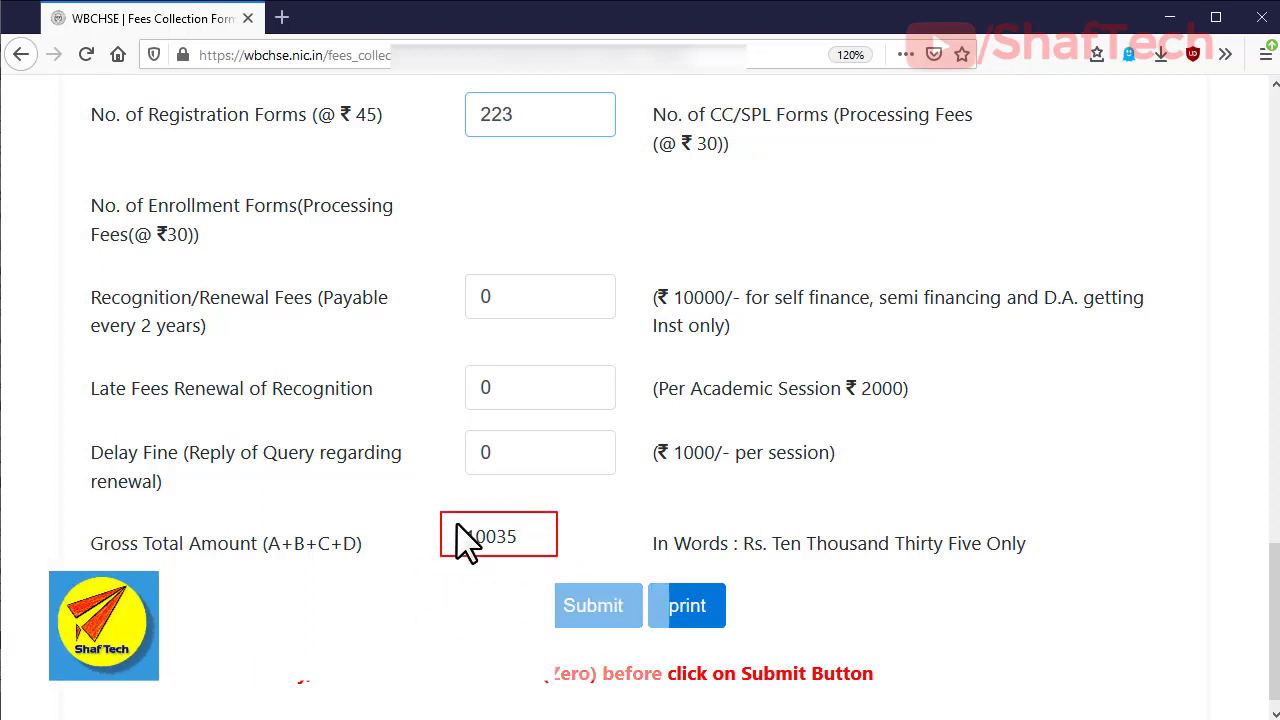
pyautogui.moveTo(643, 525); pyautogui.dragTo(1048, 558)
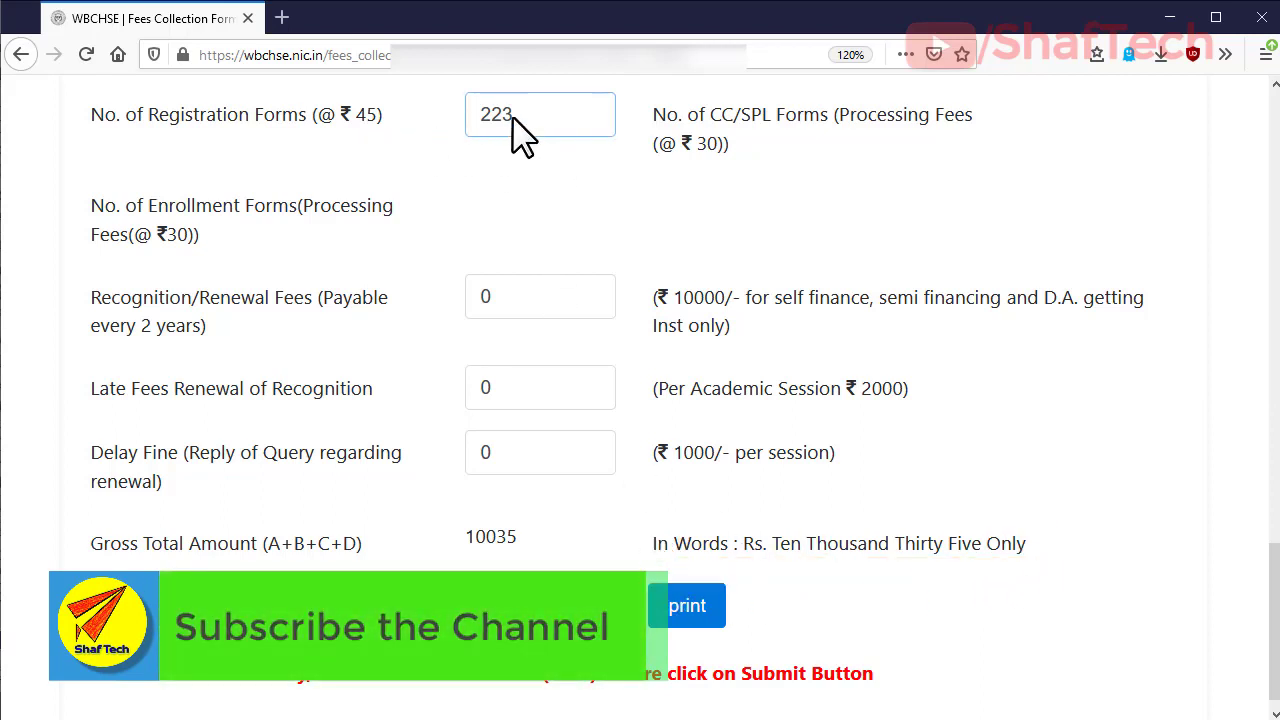
pyautogui.moveTo(513, 115); pyautogui.dragTo(472, 116)
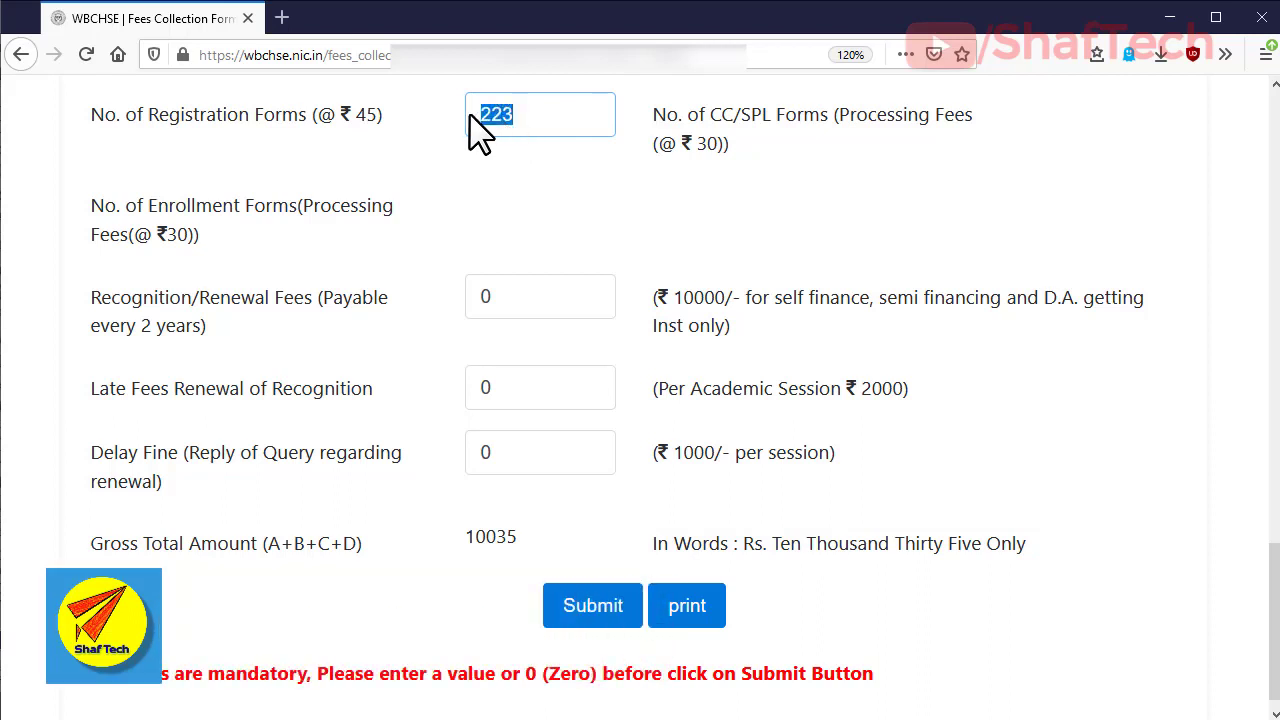
pyautogui.click(538, 517)
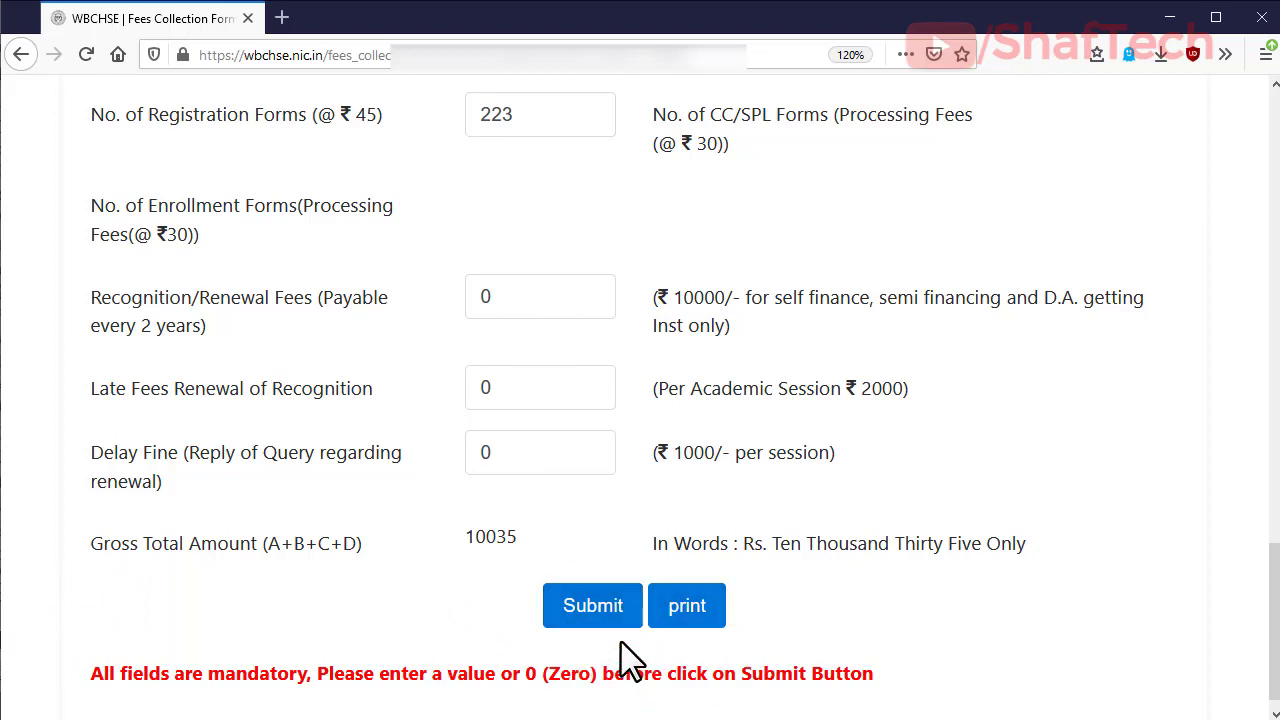
# Print the filled-in fee statement on the EPSON L380 Series printer in landscape orientation.
pyautogui.click(658, 604)
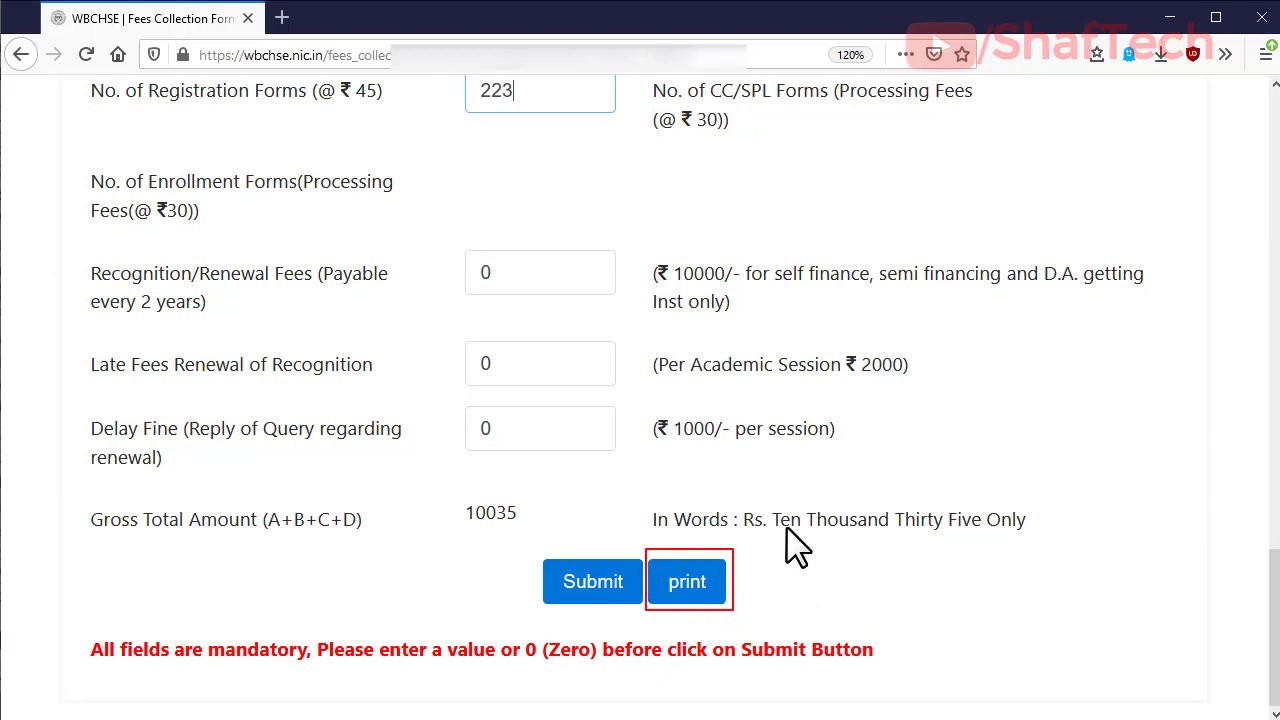
pyautogui.click(684, 580)
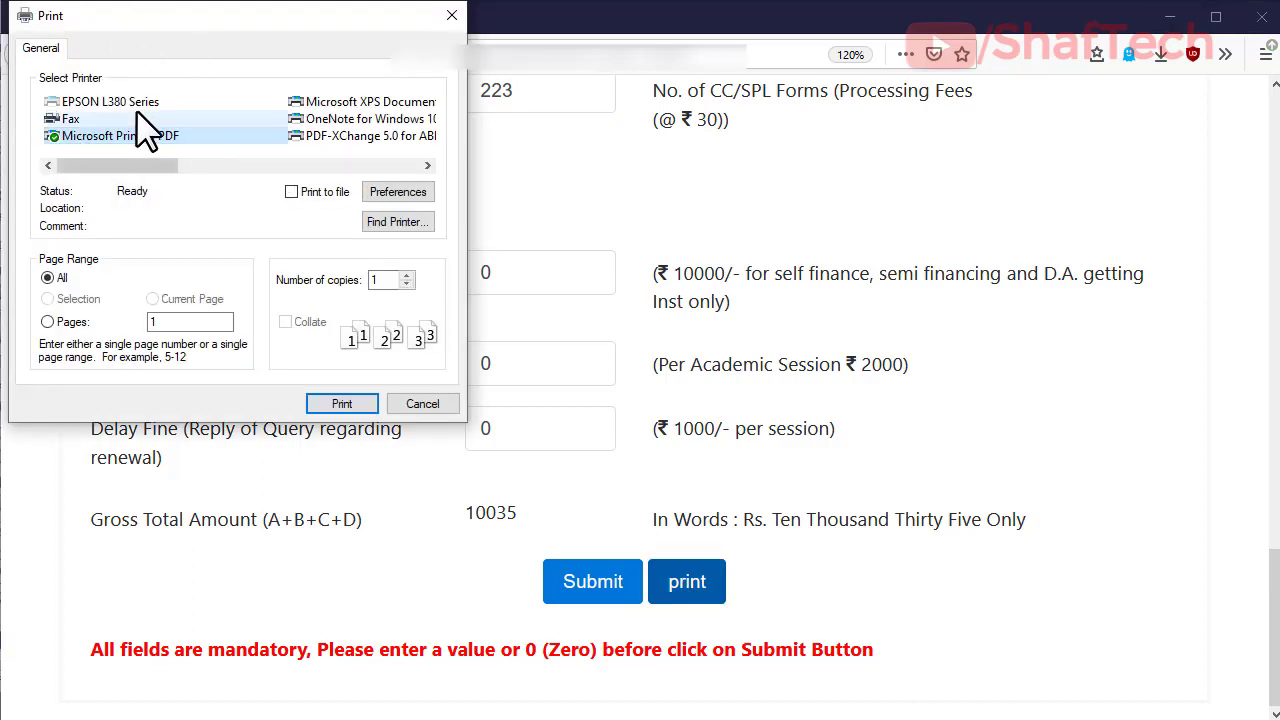
pyautogui.click(70, 103)
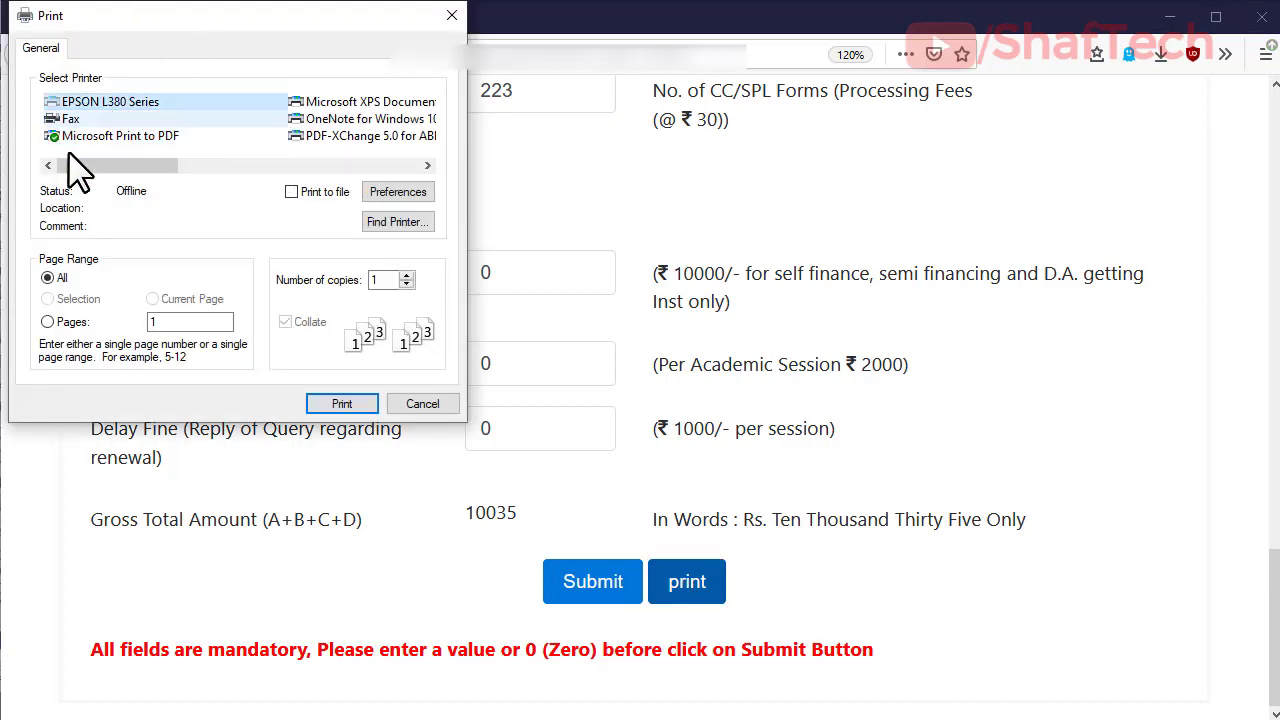
pyautogui.click(392, 192)
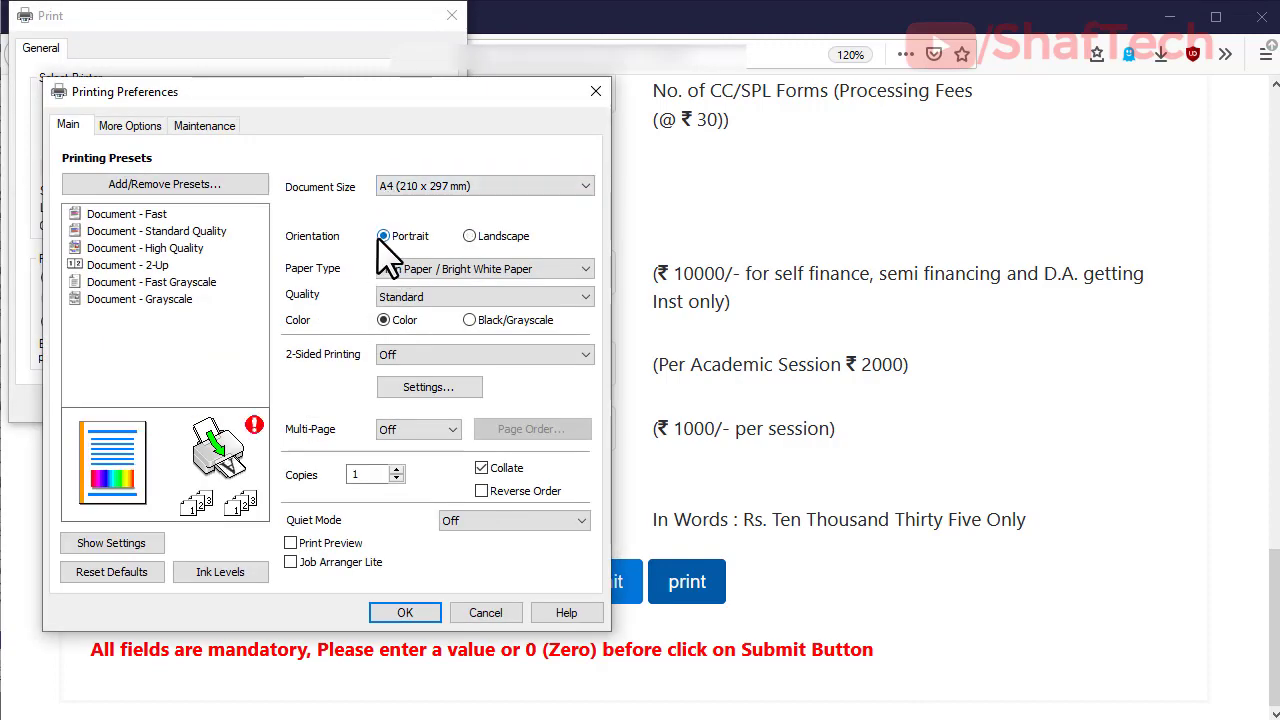
pyautogui.click(470, 236)
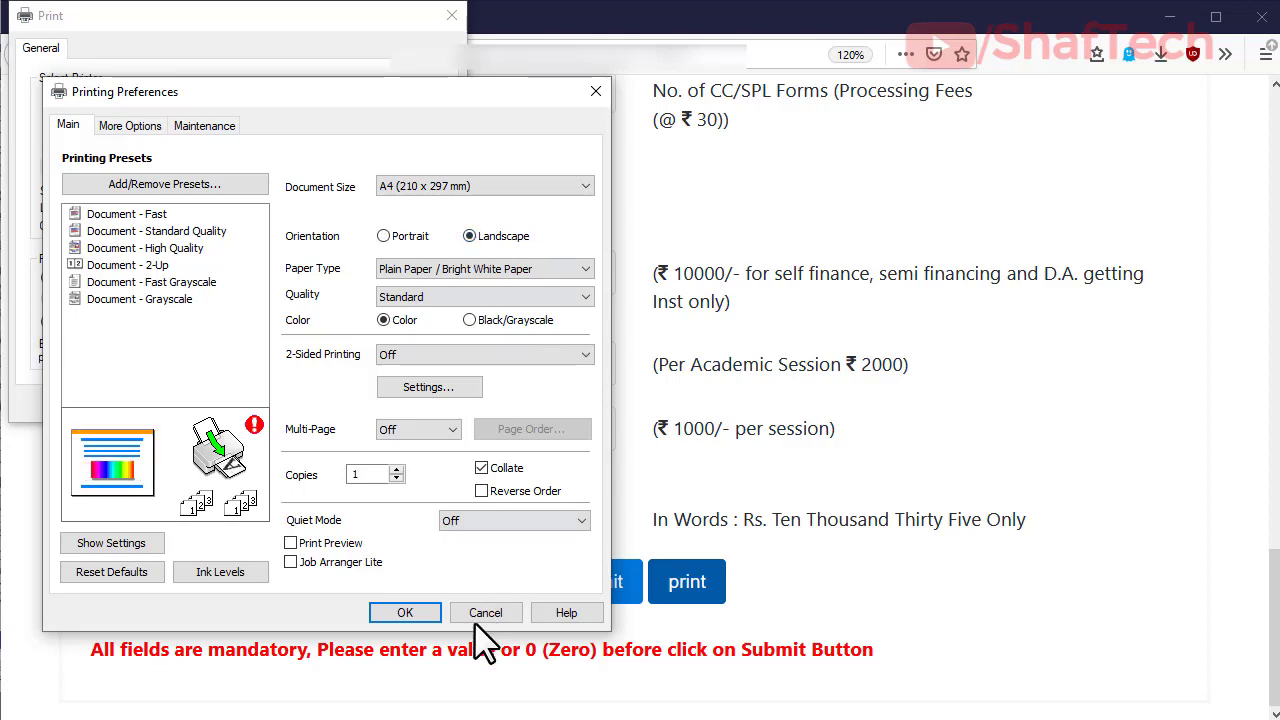
pyautogui.click(420, 614)
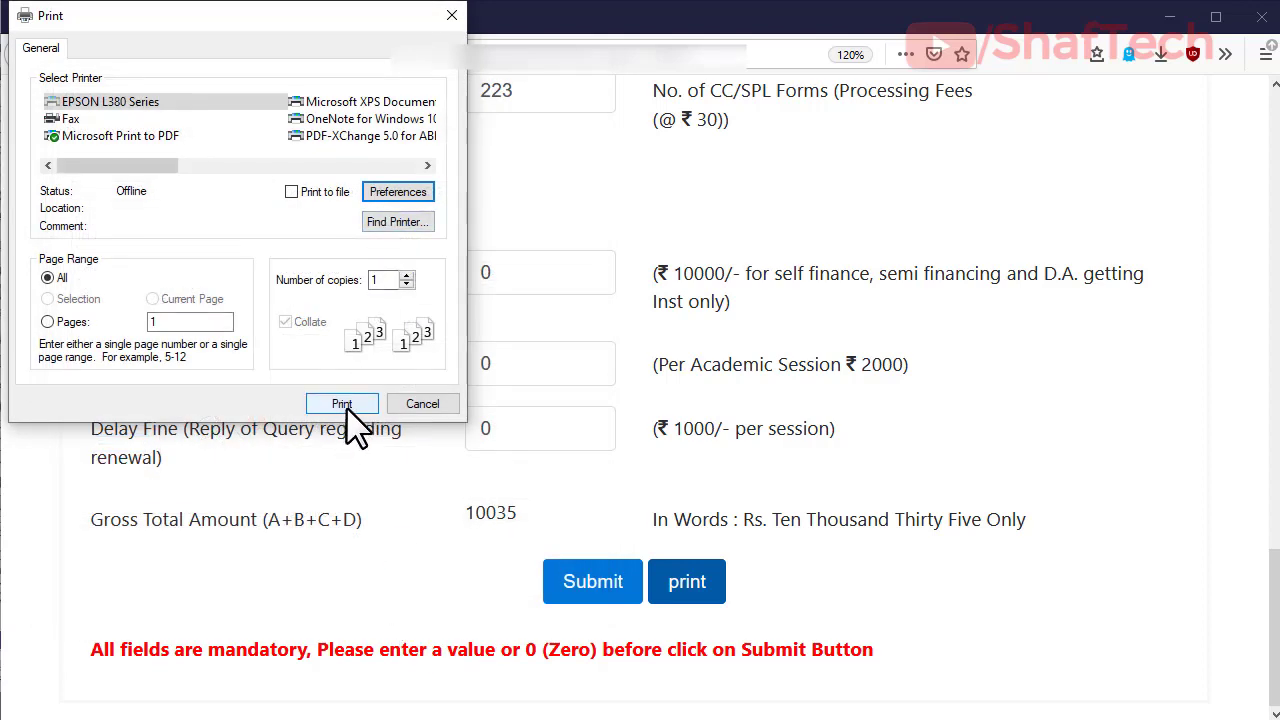
pyautogui.click(344, 405)
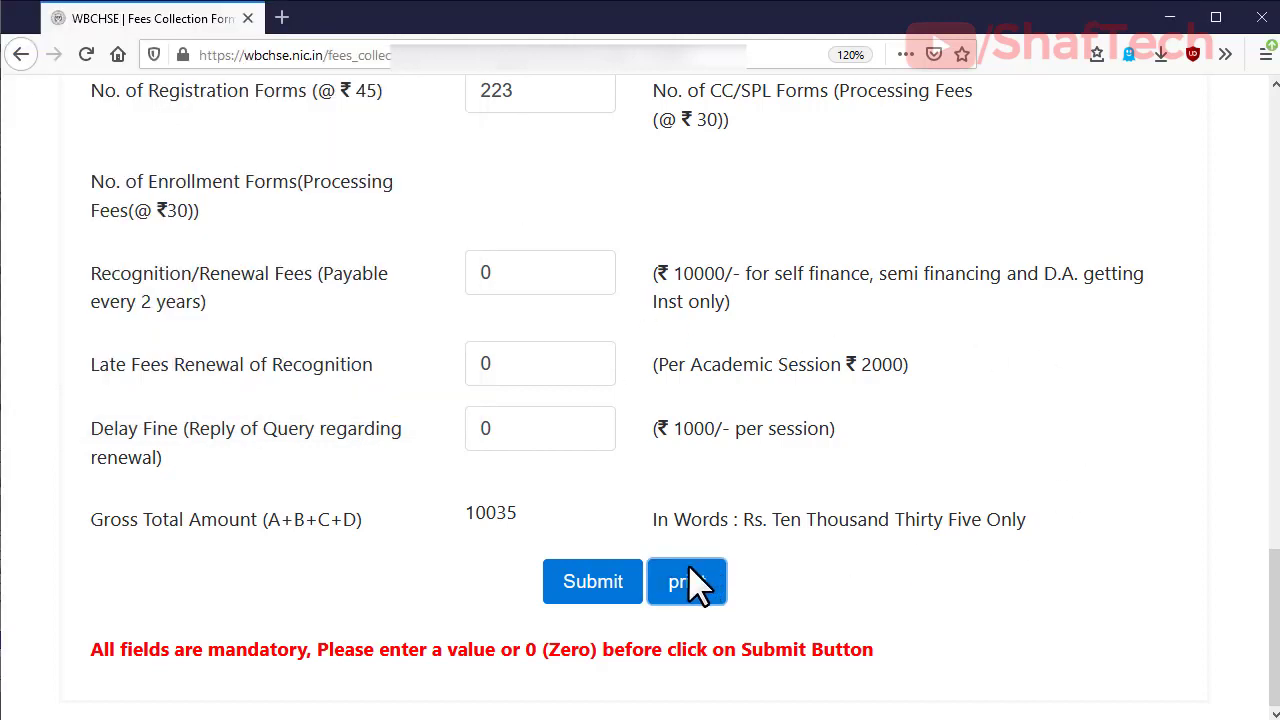
# Submit the fee statement and proceed to pay the total amount online.
pyautogui.click(582, 589)
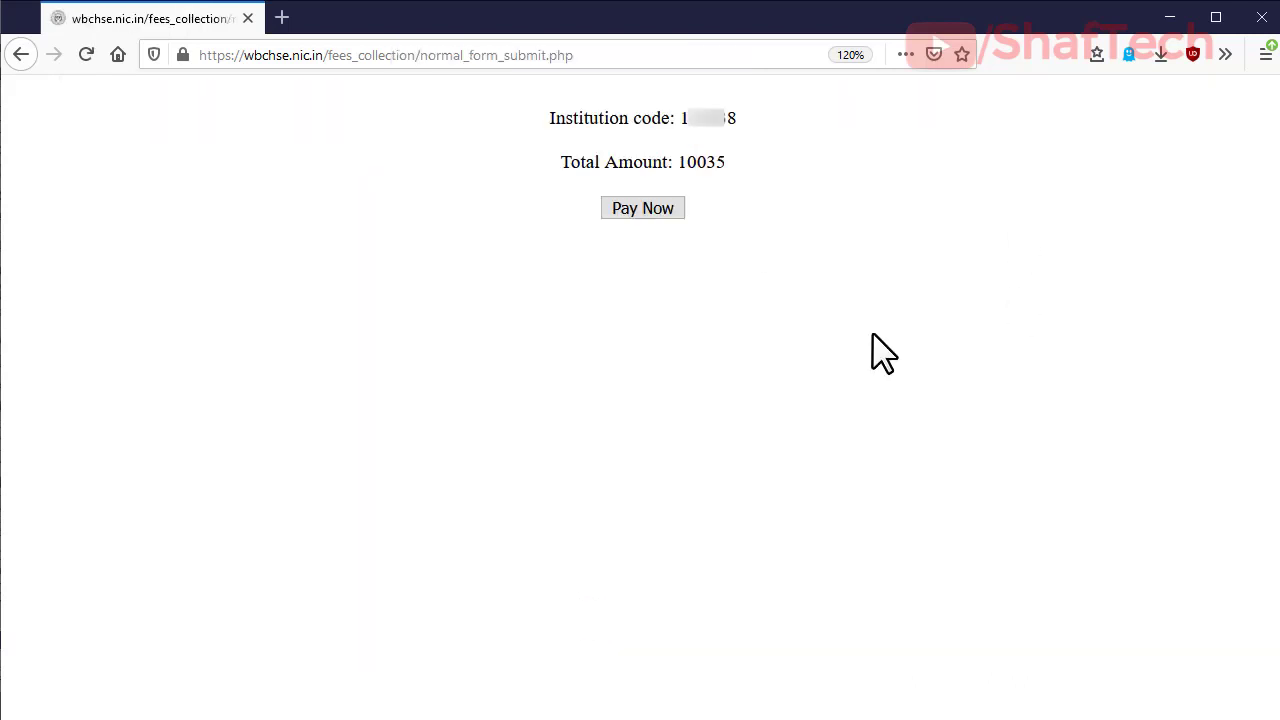
pyautogui.moveTo(501, 119); pyautogui.dragTo(532, 119)
pyautogui.moveTo(517, 164); pyautogui.dragTo(553, 164)
pyautogui.press('Escape')
pyautogui.click(640, 211)
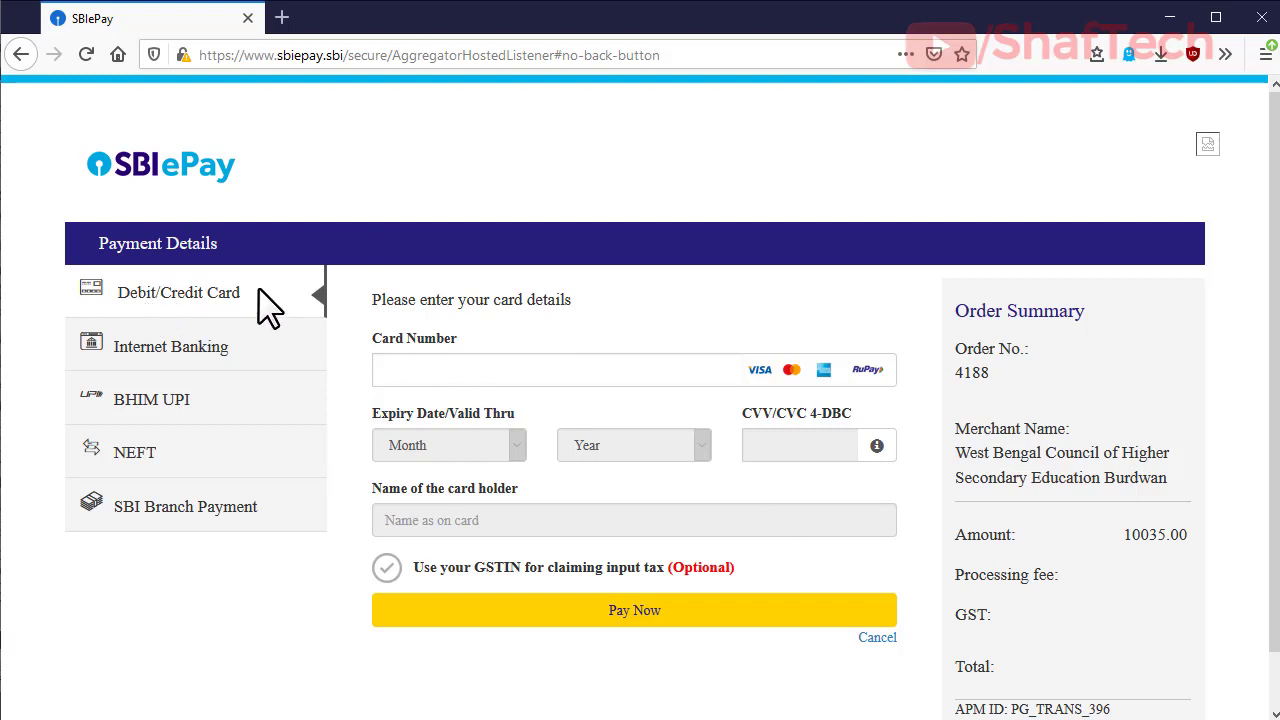
# Review the Internet Banking, BHIM UPI, NEFT and SBI Branch Payment options, and choose Debit/Credit Card, ready to enter the card number.
pyautogui.click(163, 344)
pyautogui.click(175, 405)
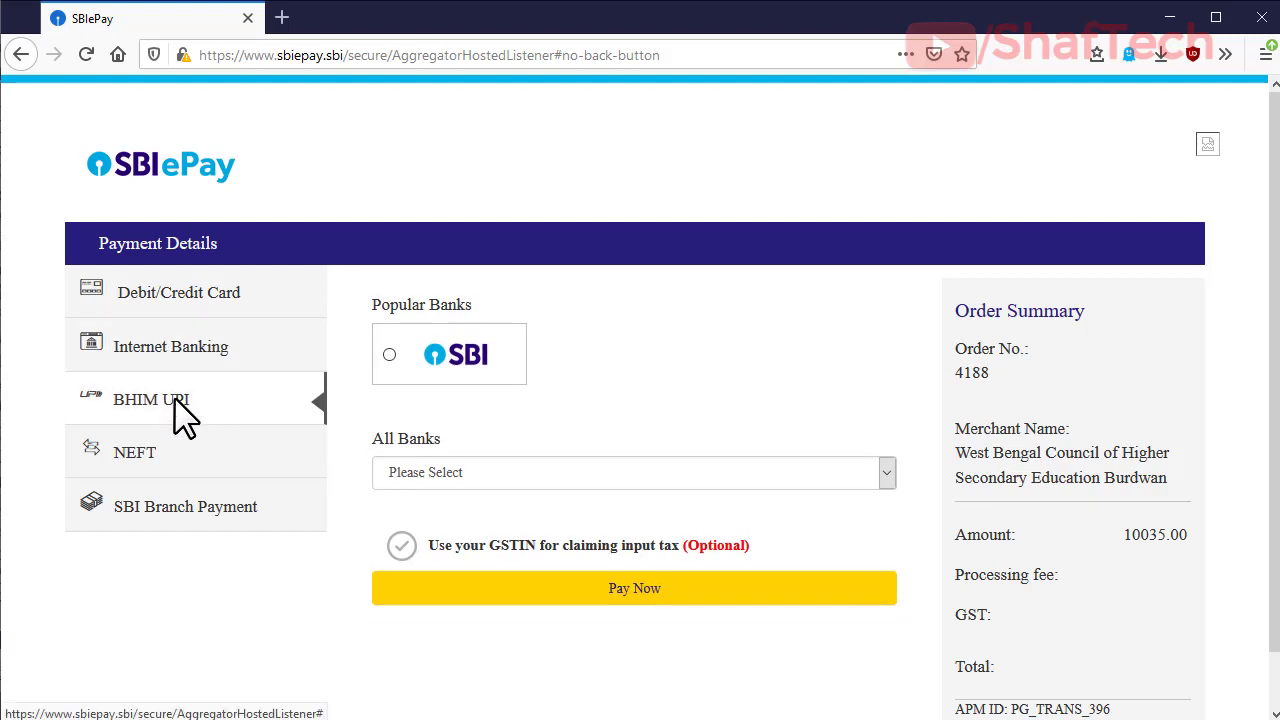
pyautogui.click(178, 468)
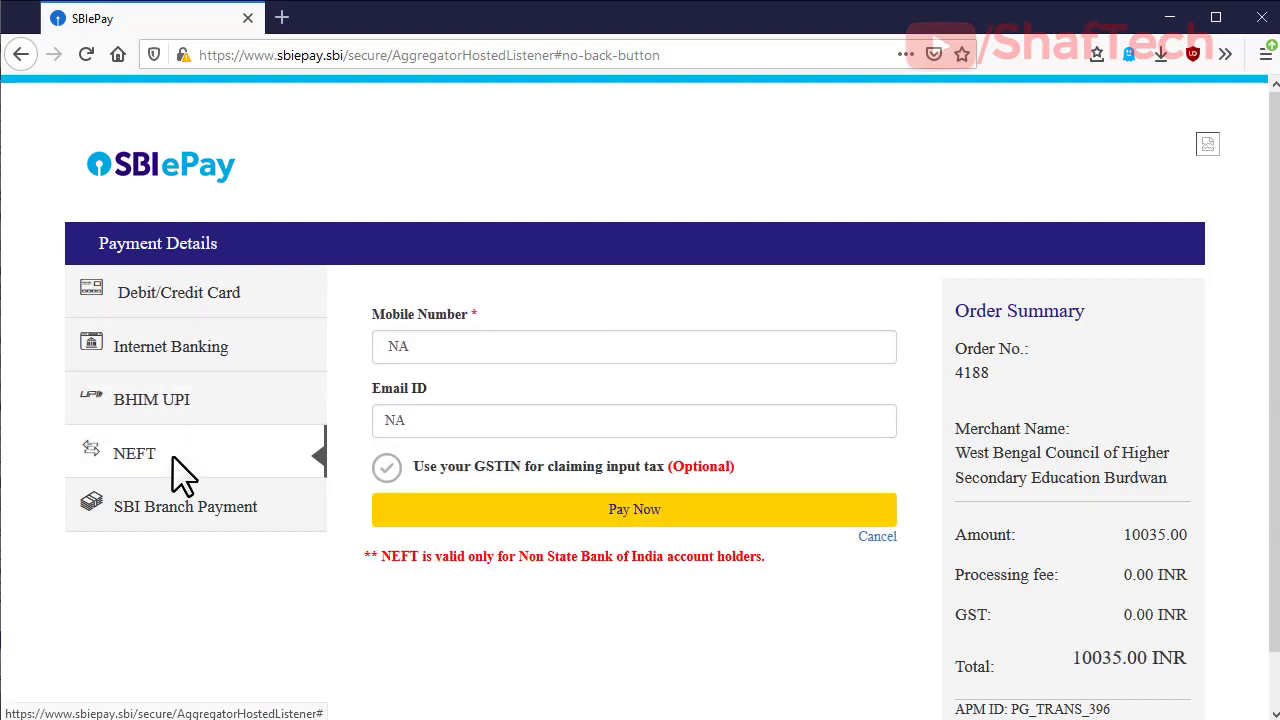
pyautogui.click(188, 520)
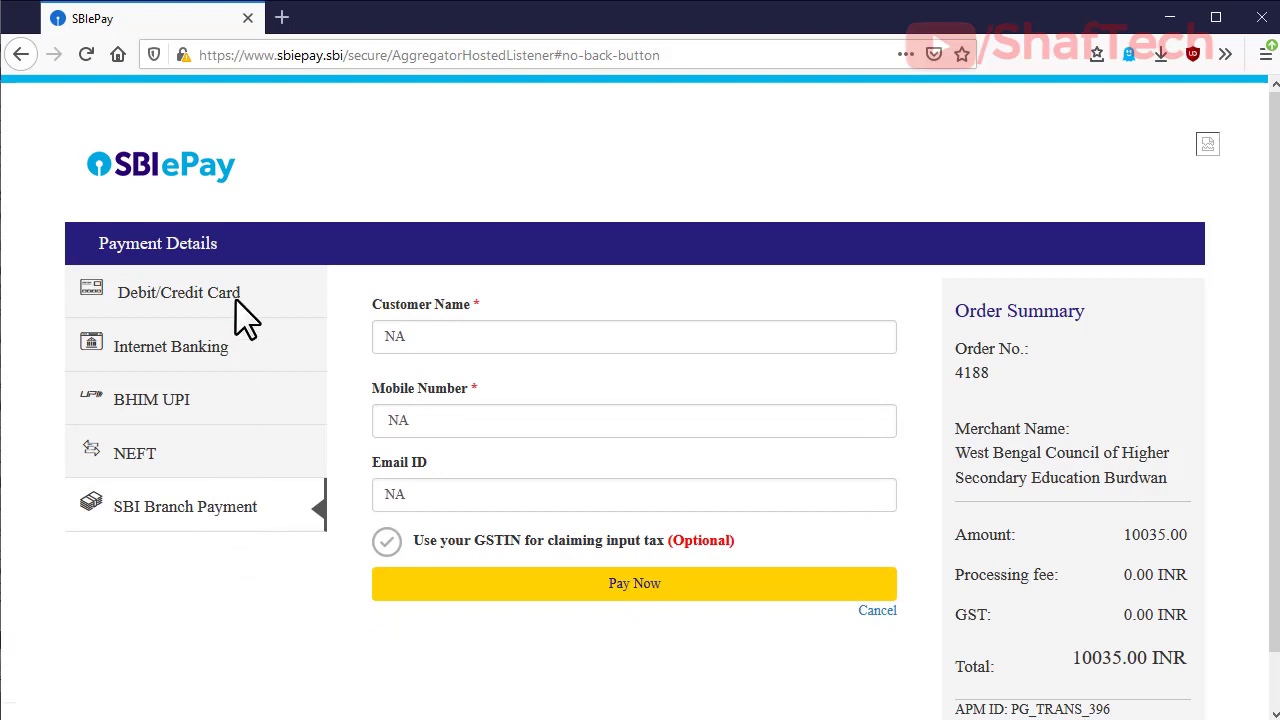
pyautogui.click(178, 295)
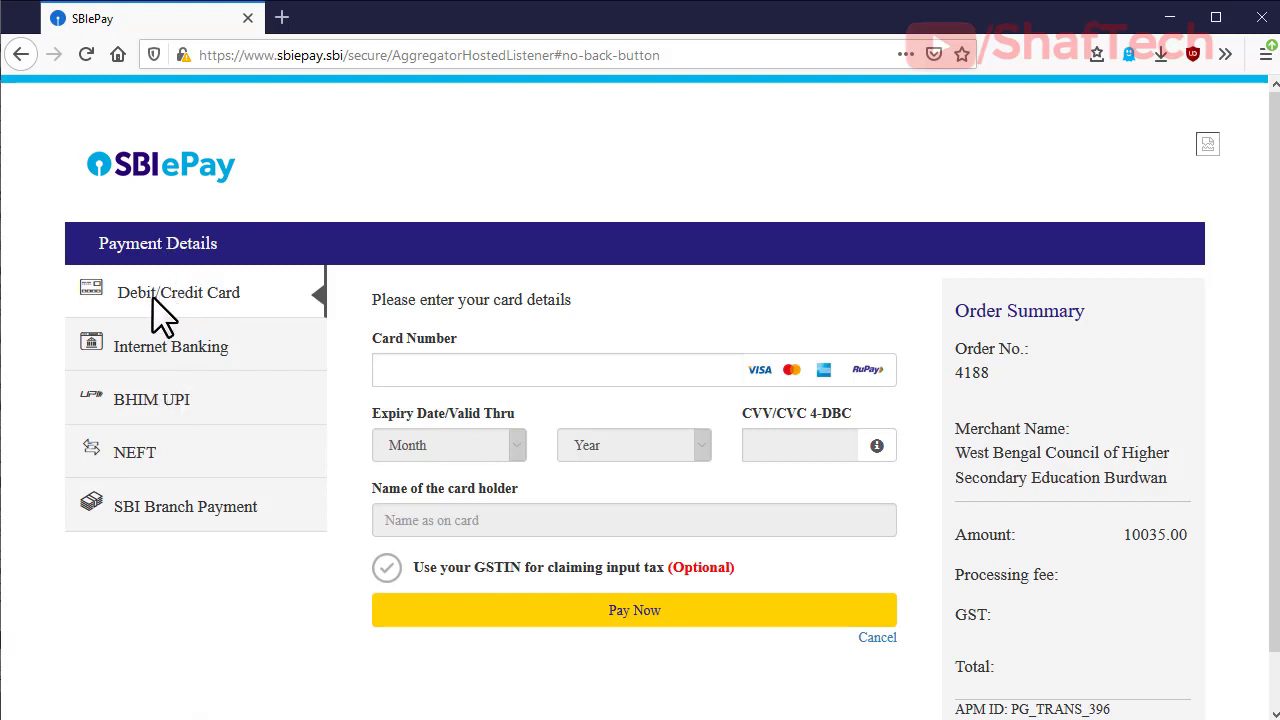
pyautogui.click(394, 374)
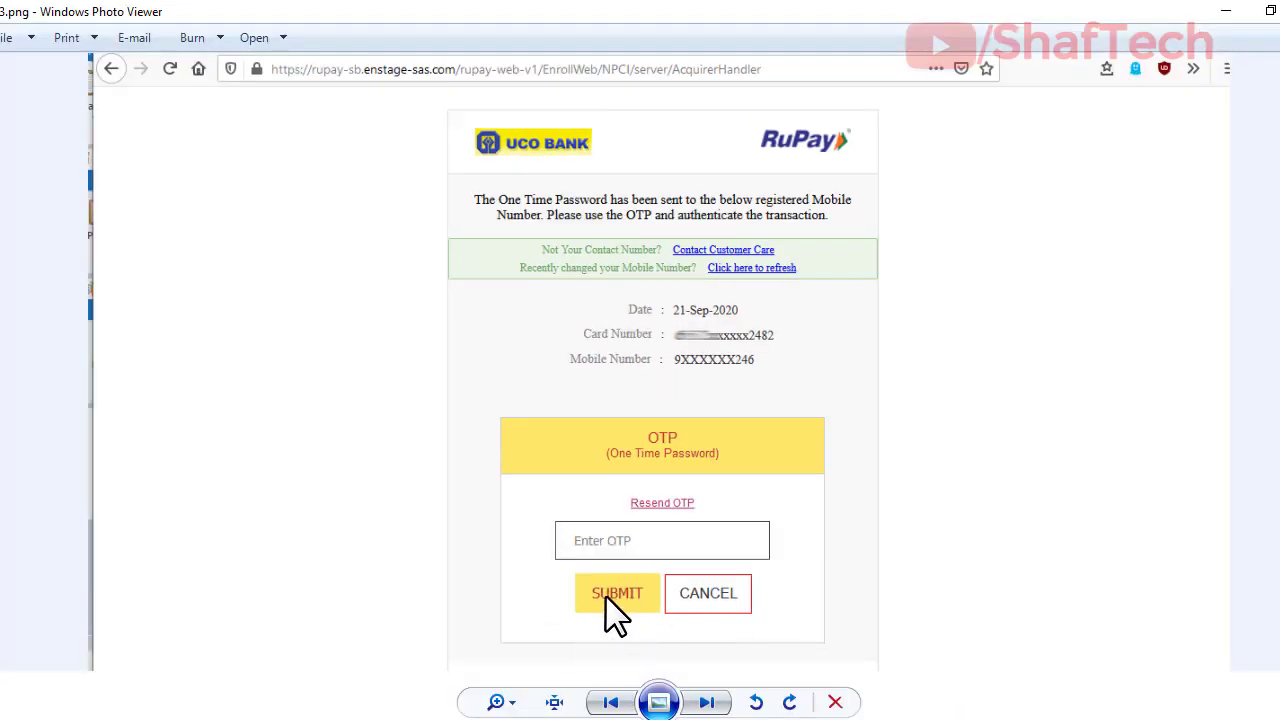
# In Windows Photo Viewer, go through the saved payment screenshots from the OTP page to the payment details at the end of the fee statement.
pyautogui.click(714, 705)
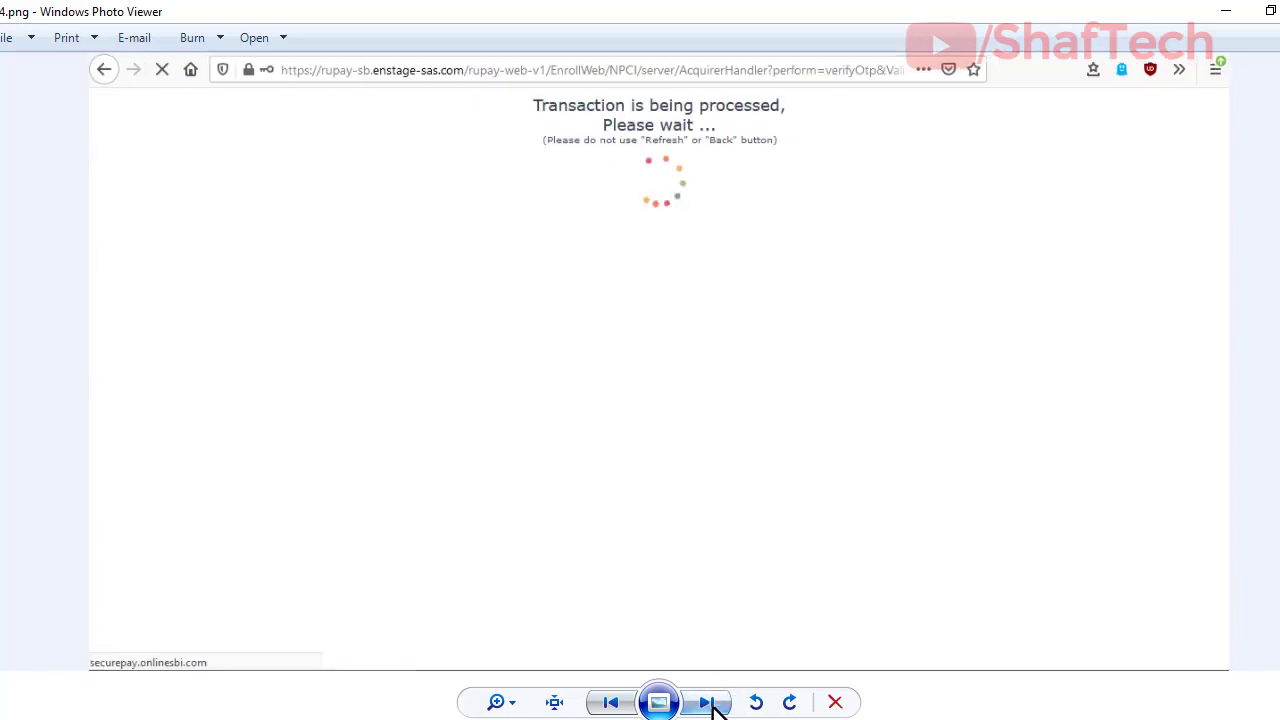
pyautogui.click(714, 705)
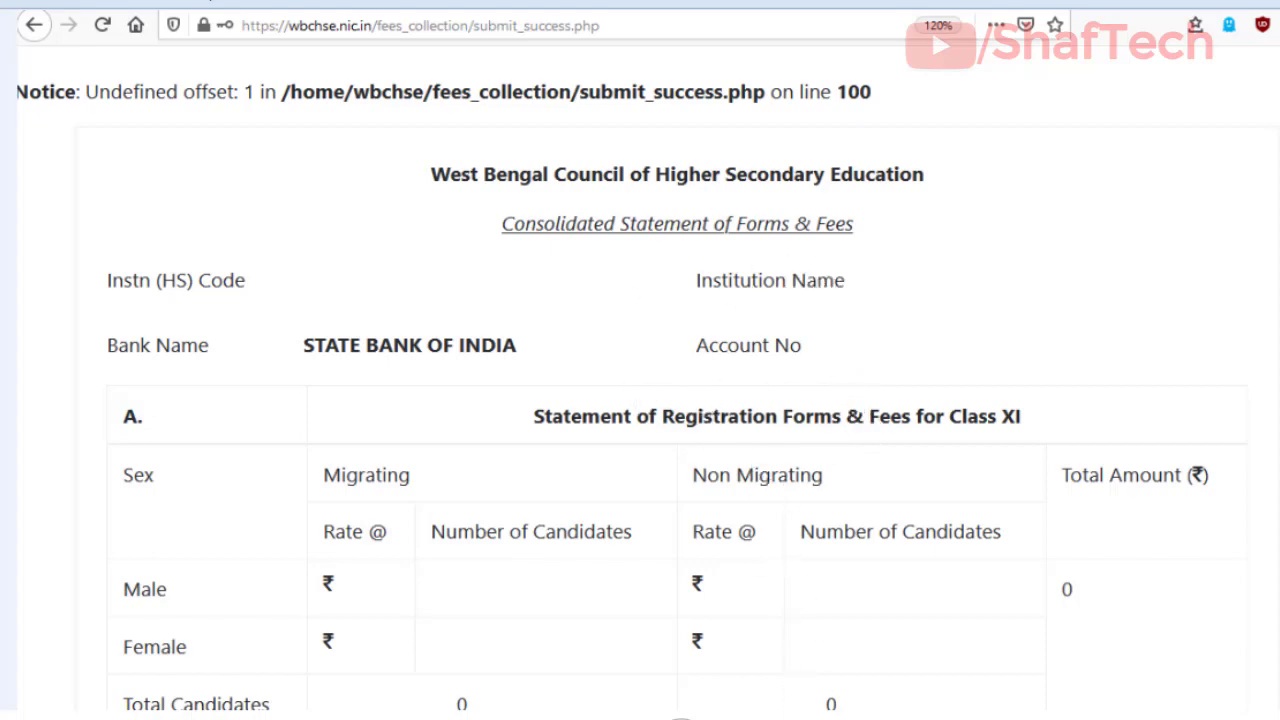
pyautogui.press('Right')
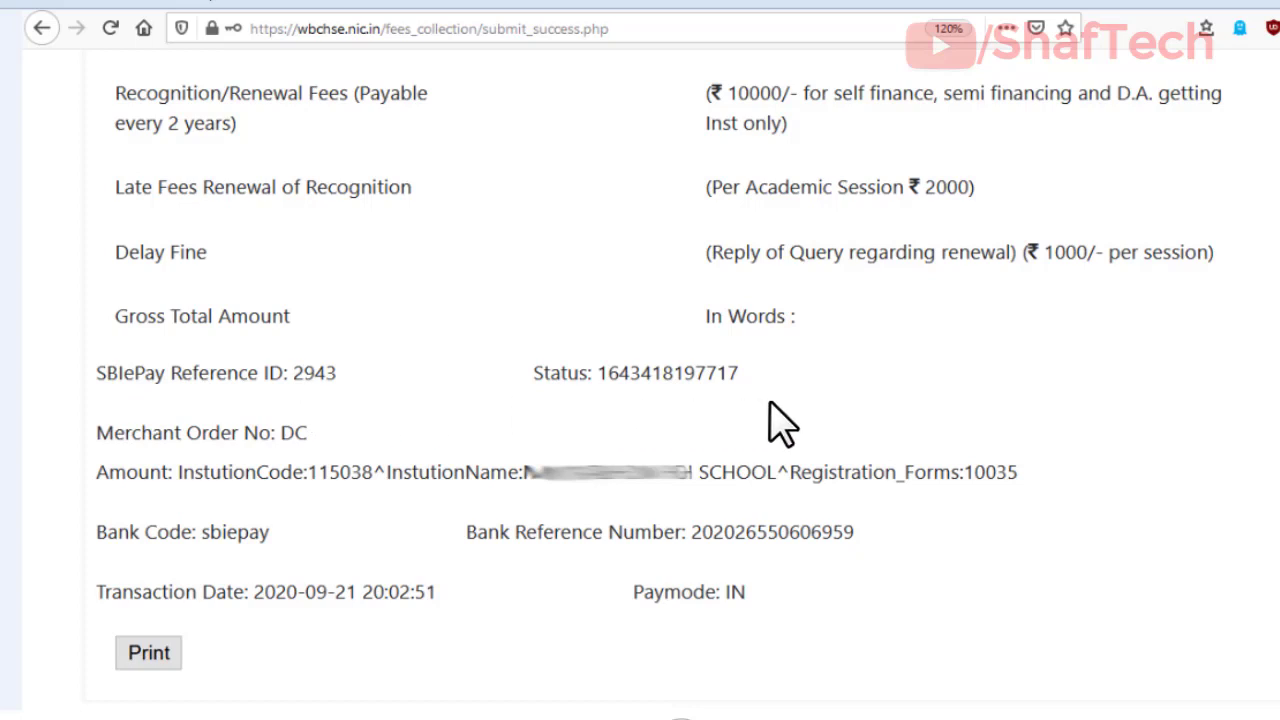
# Examine the receipt's status, merchant order number, bank code, bank reference number, transaction date, paymode and print option, marking each temporarily with a red box.
pyautogui.moveTo(502, 358); pyautogui.dragTo(772, 396)
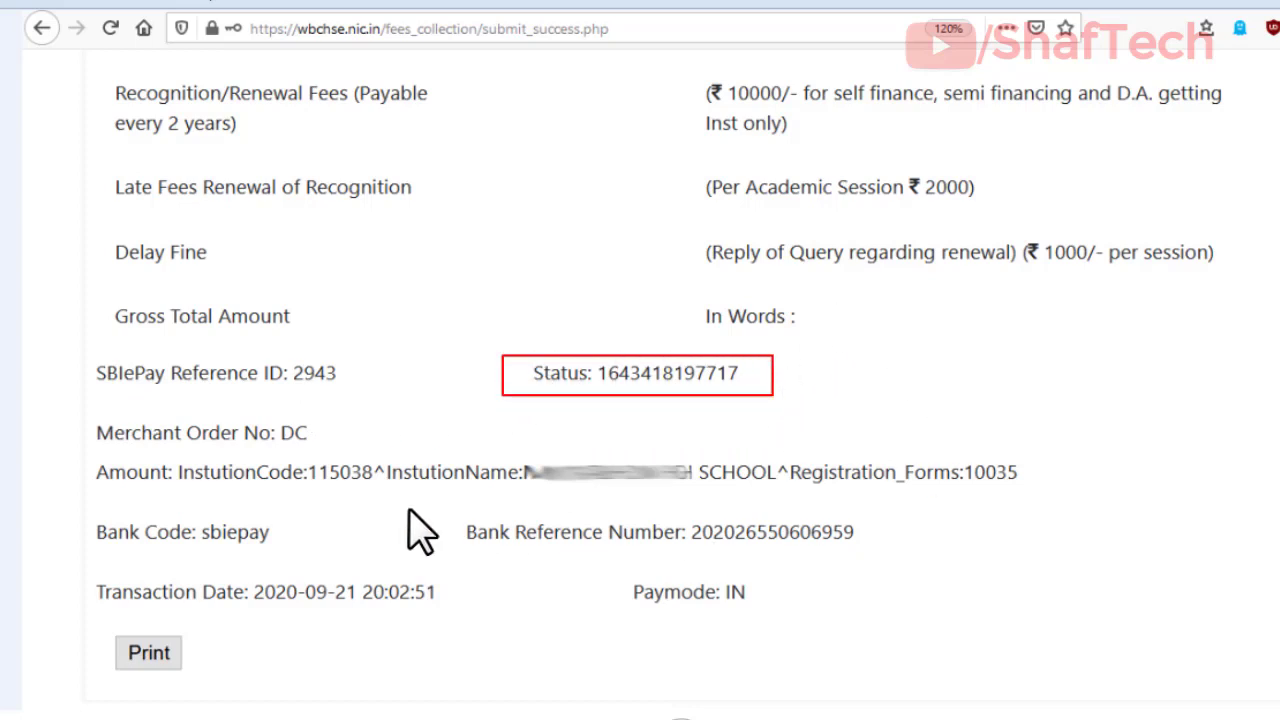
pyautogui.moveTo(90, 398); pyautogui.dragTo(331, 452)
pyautogui.moveTo(79, 505); pyautogui.dragTo(287, 552)
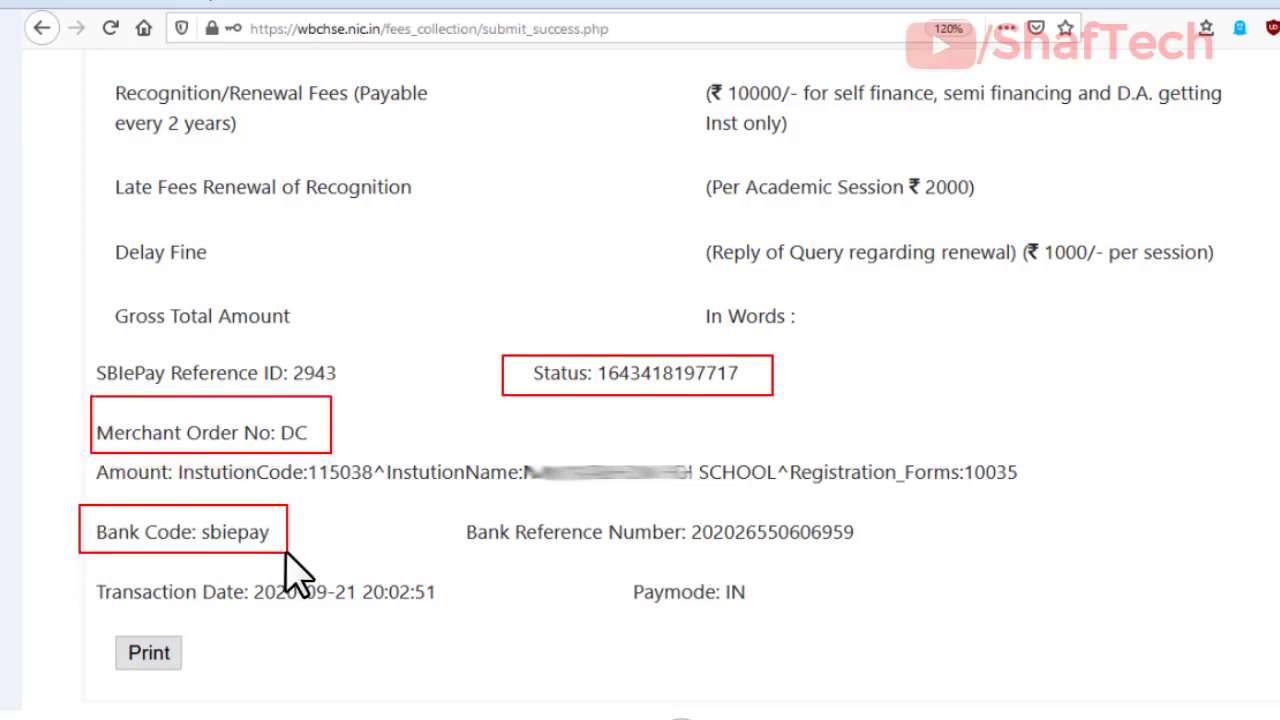
pyautogui.moveTo(459, 508); pyautogui.dragTo(928, 563)
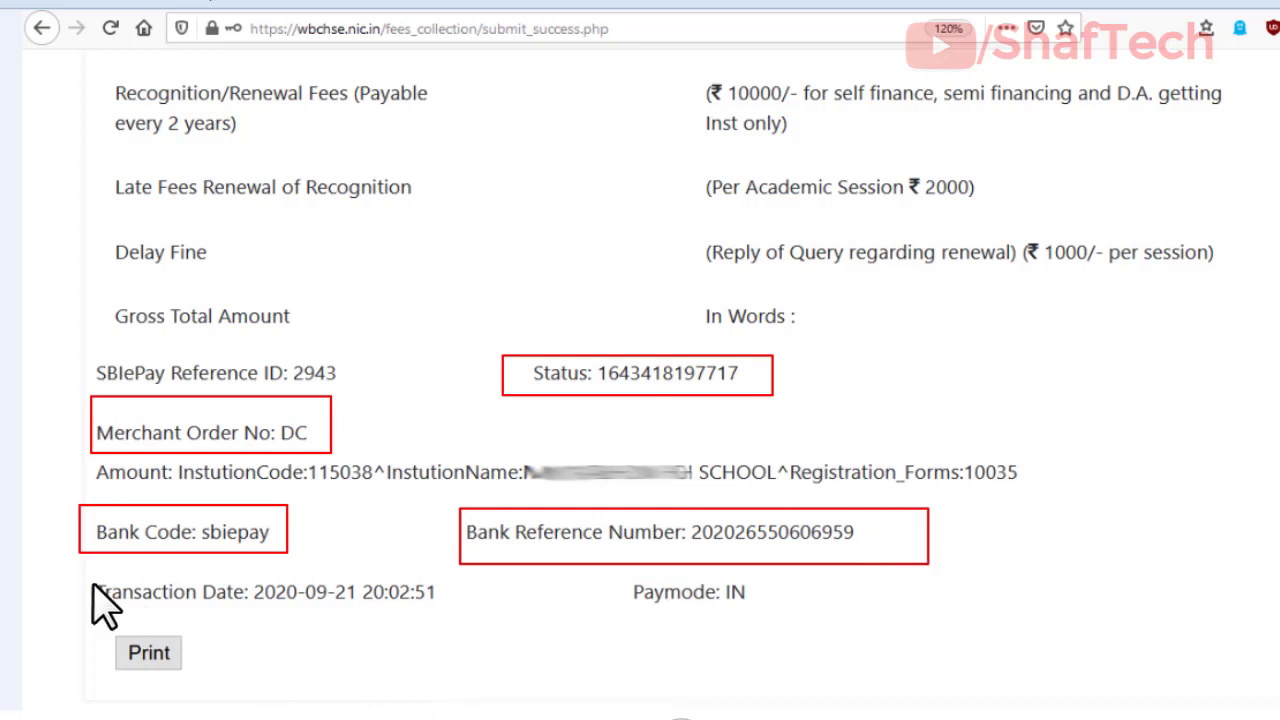
pyautogui.moveTo(86, 580); pyautogui.dragTo(443, 606)
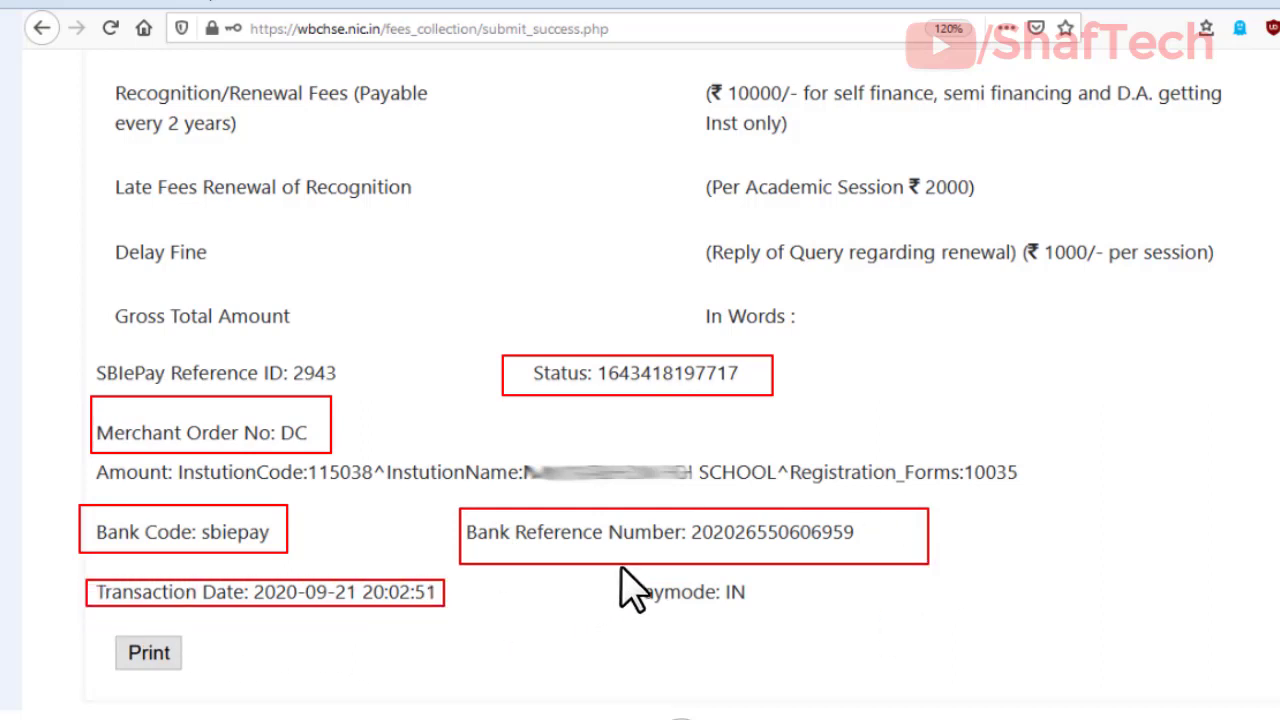
pyautogui.moveTo(617, 577); pyautogui.dragTo(777, 615)
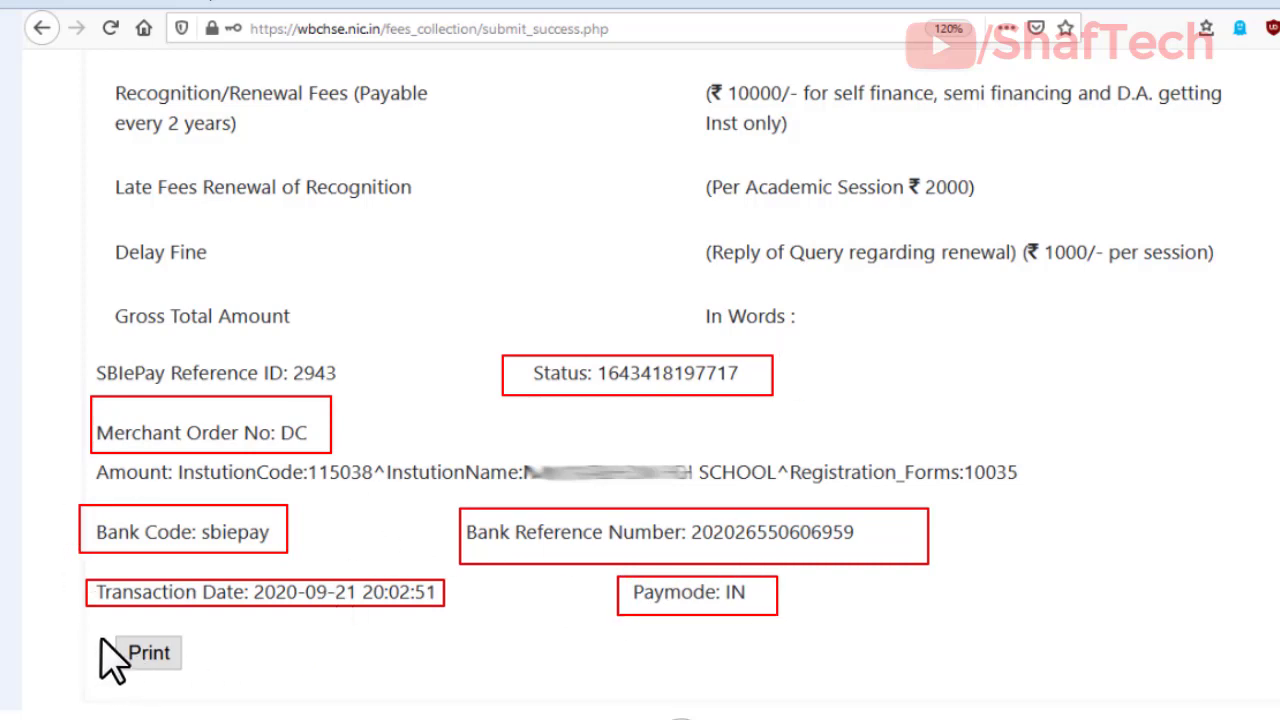
pyautogui.moveTo(97, 628); pyautogui.dragTo(198, 679)
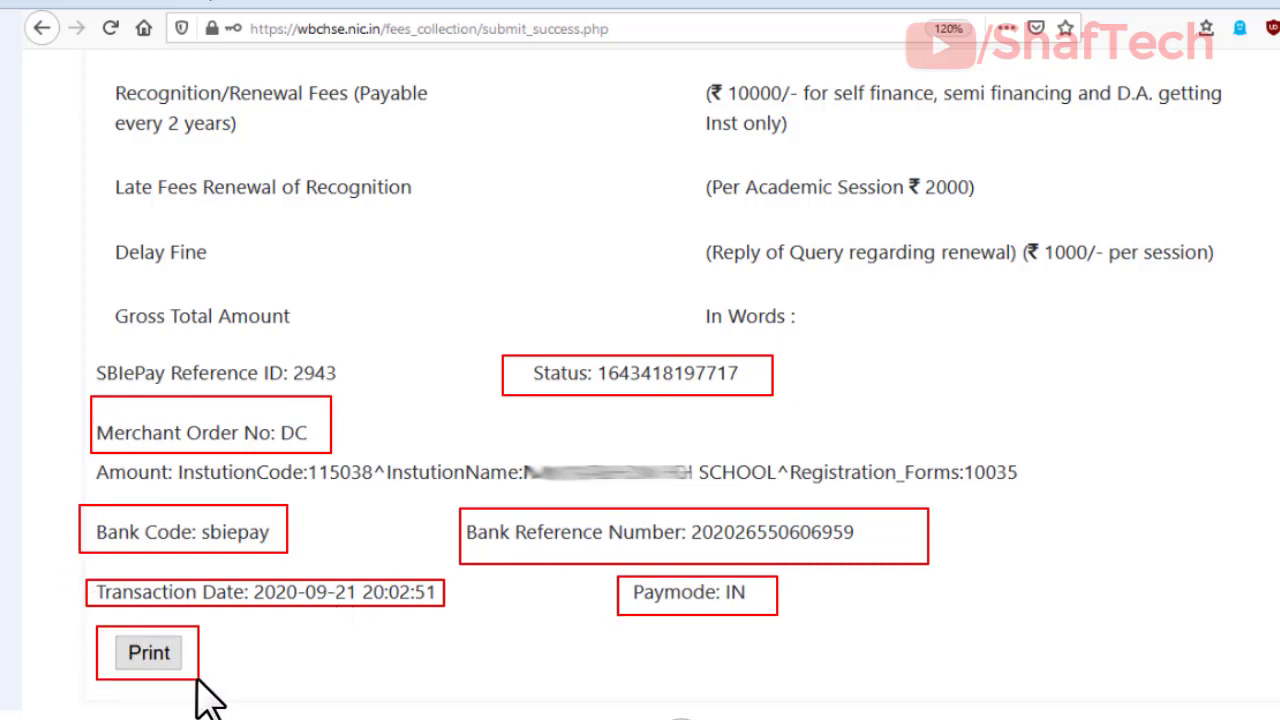
pyautogui.press('Escape')
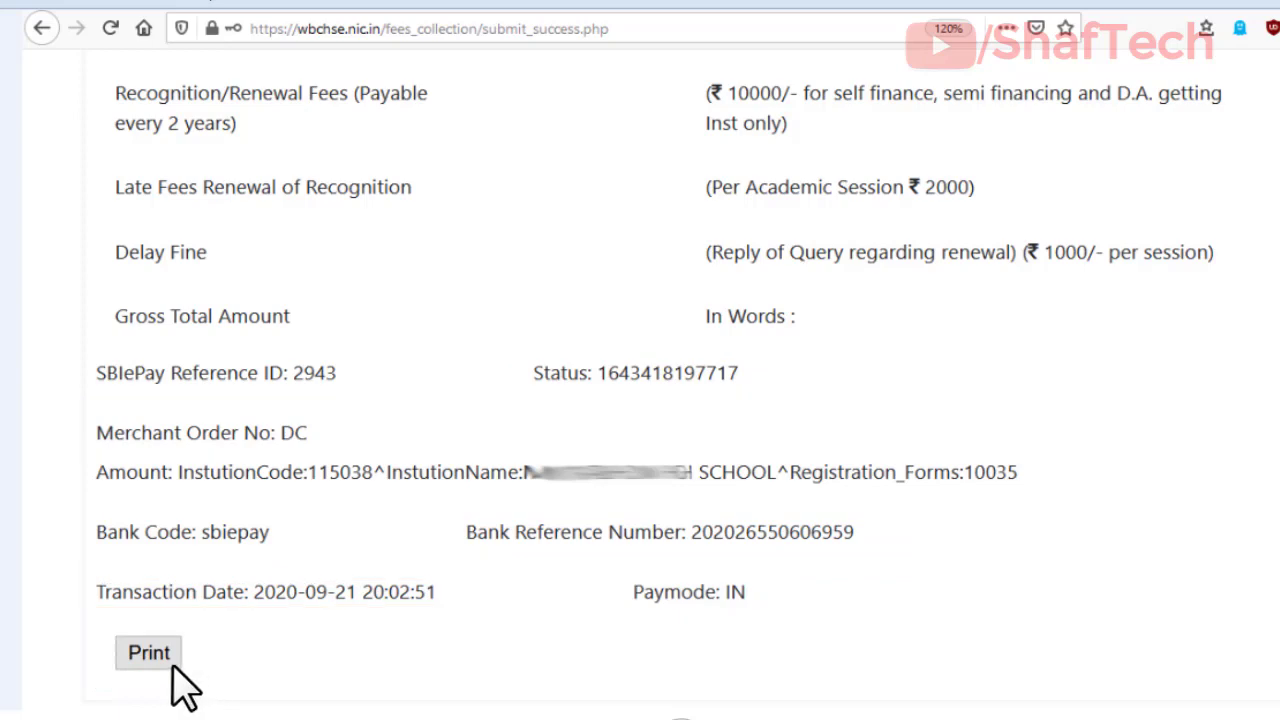